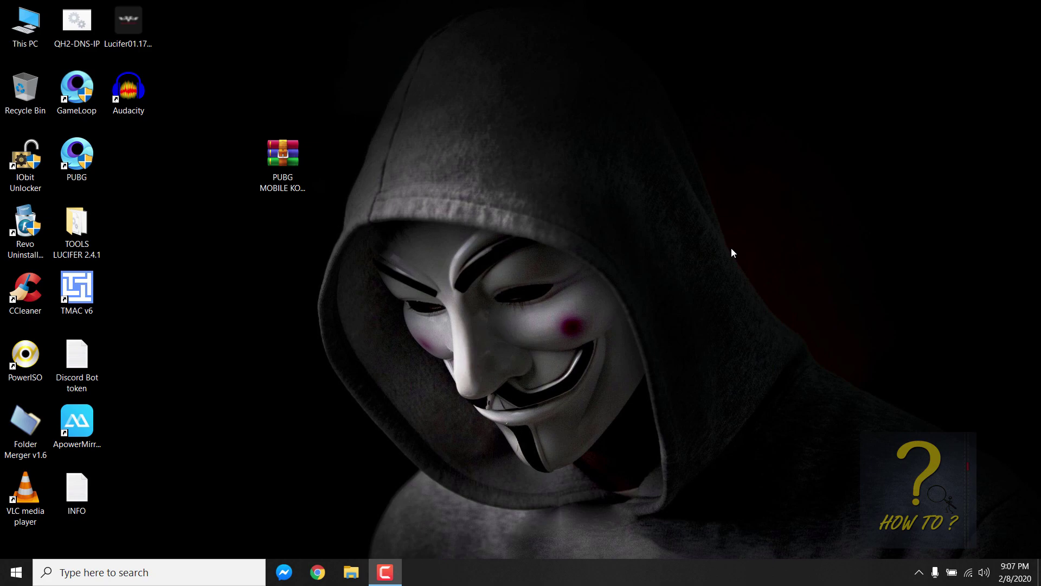
Extract the PUBG MOBILE KOREA_v0.16.0 archive on the desktop with 7-Zip into a folder of the same name
{"action": "left_click", "coordinate": [281, 172]}
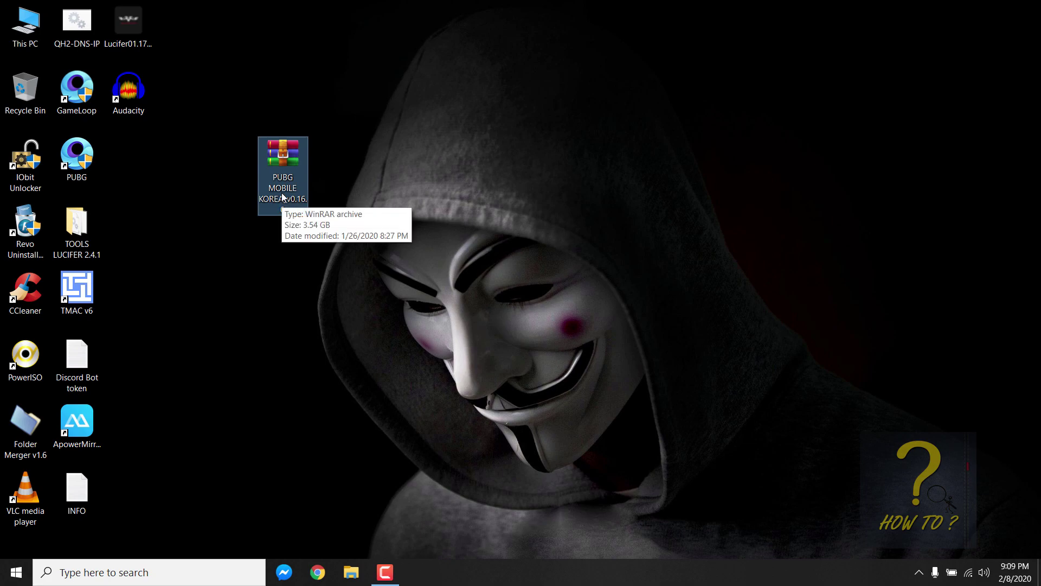
{"action": "right_click", "coordinate": [284, 174]}
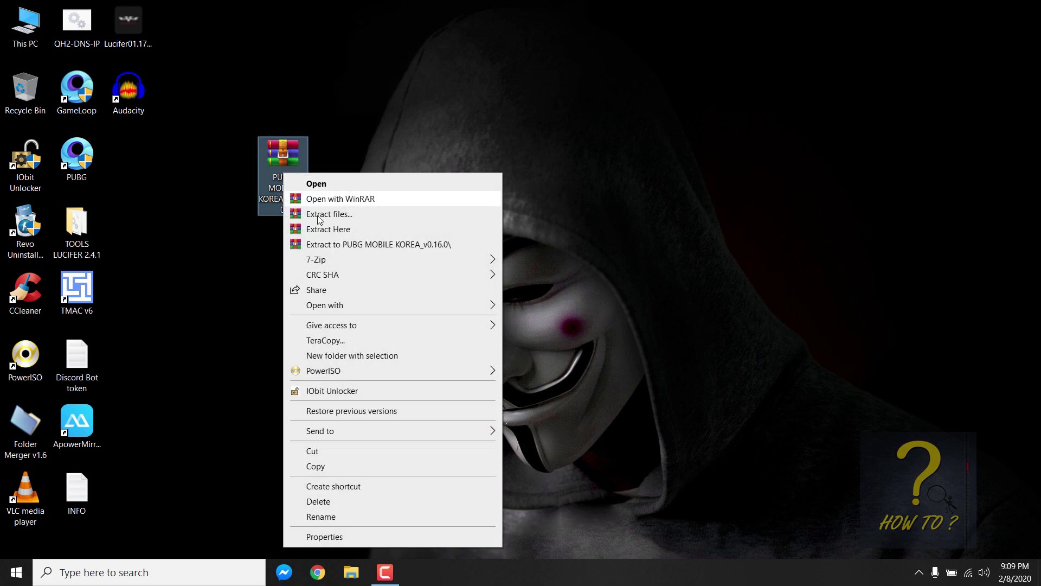
{"action": "mouse_move", "coordinate": [445, 262]}
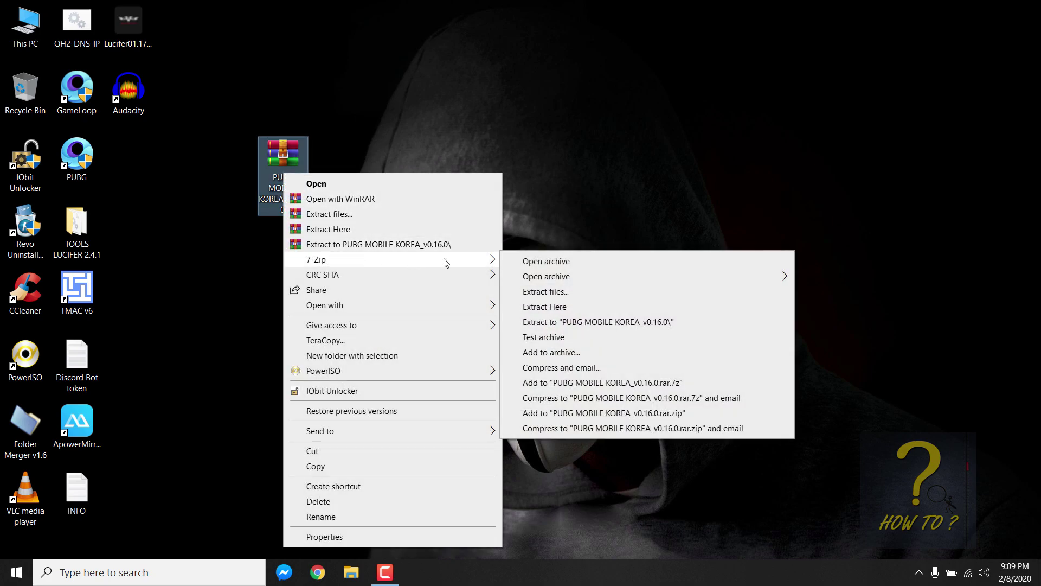
{"action": "left_click", "coordinate": [625, 322]}
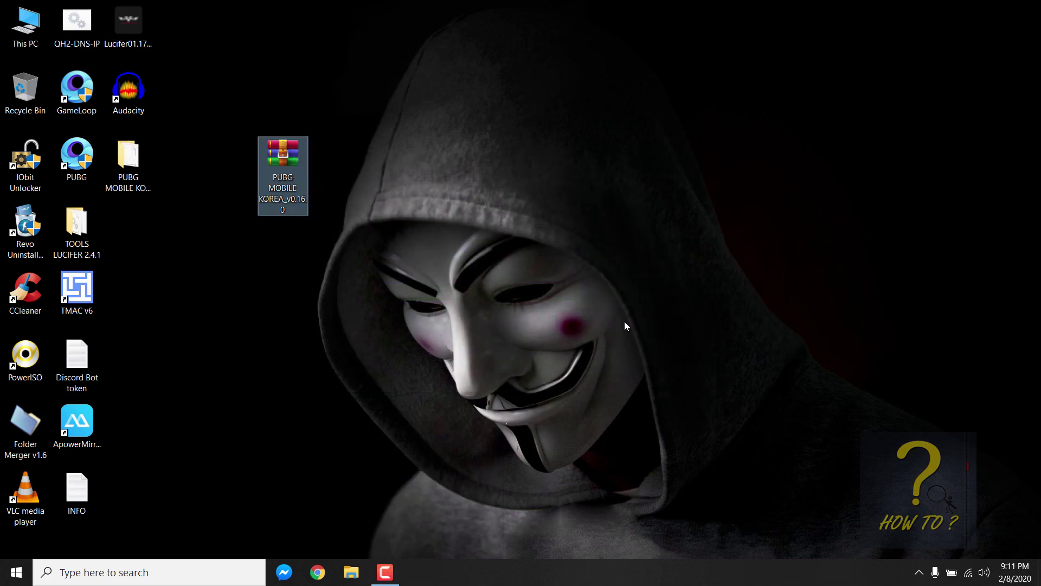
Place the extracted PUBG MOBILE KOREA_v0.16.0 folder beside its archive on the desktop and check the folder's contents
{"action": "left_click_drag", "start_coordinate": [136, 177], "coordinate": [384, 182]}
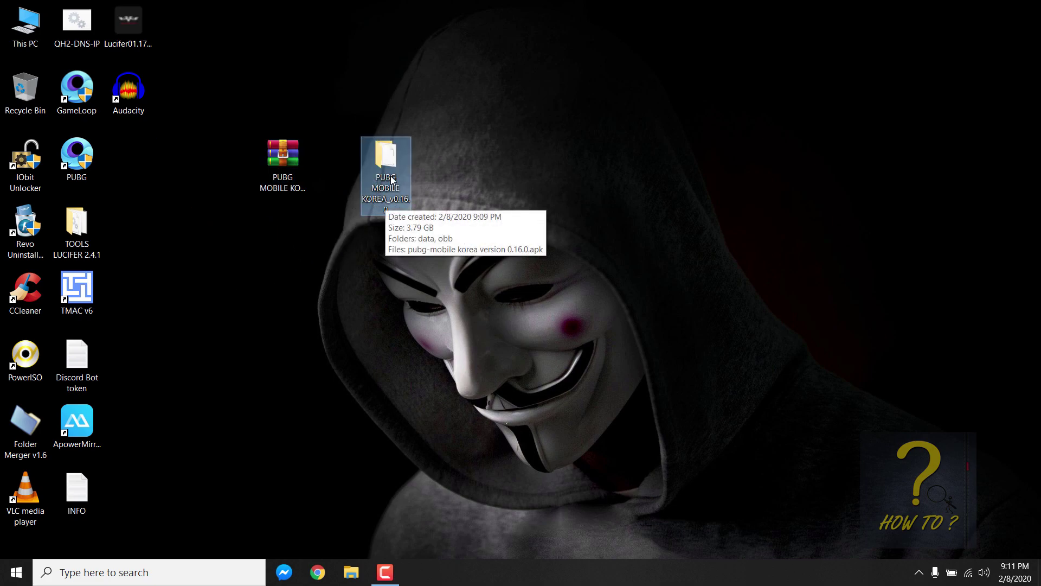
{"action": "double_click", "coordinate": [391, 181]}
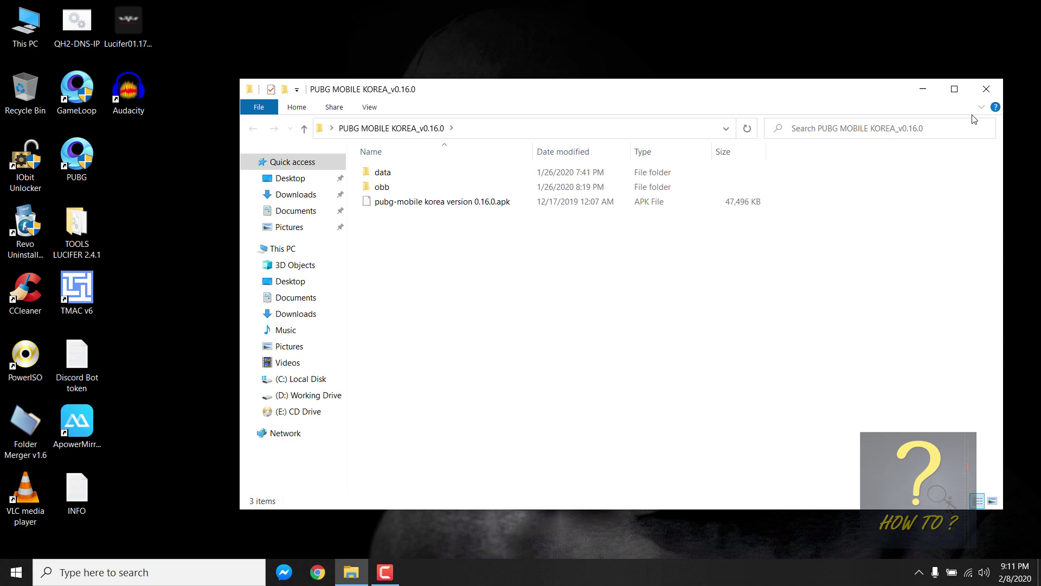
{"action": "left_click", "coordinate": [987, 89]}
Copy the extracted PUBG MOBILE KOREA_v0.16.0 folder from the desktop to the clipboard
{"action": "left_click", "coordinate": [399, 160]}
{"action": "right_click", "coordinate": [393, 165]}
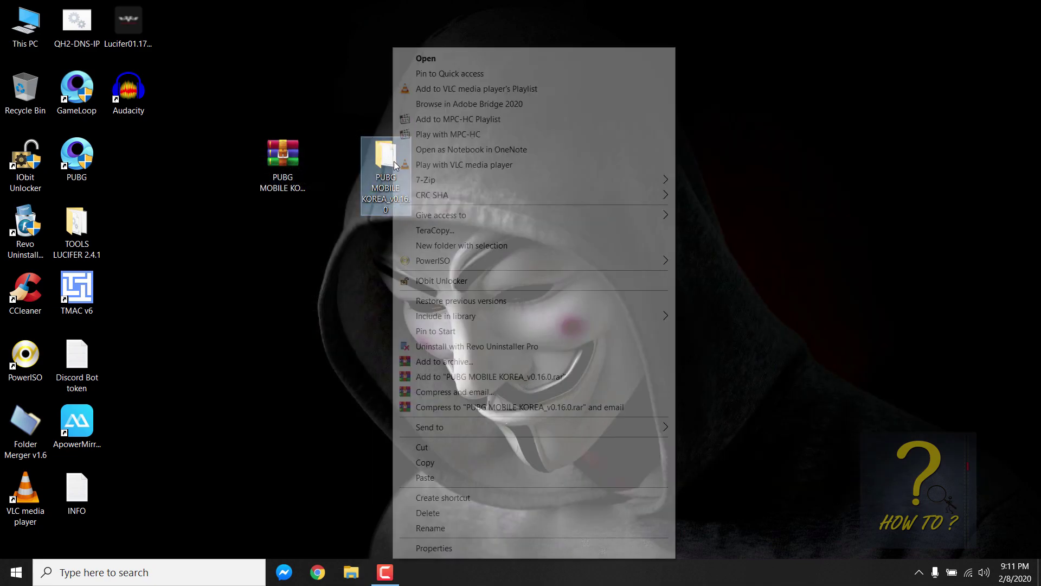
{"action": "left_click", "coordinate": [425, 462]}
{"action": "left_click", "coordinate": [202, 321]}
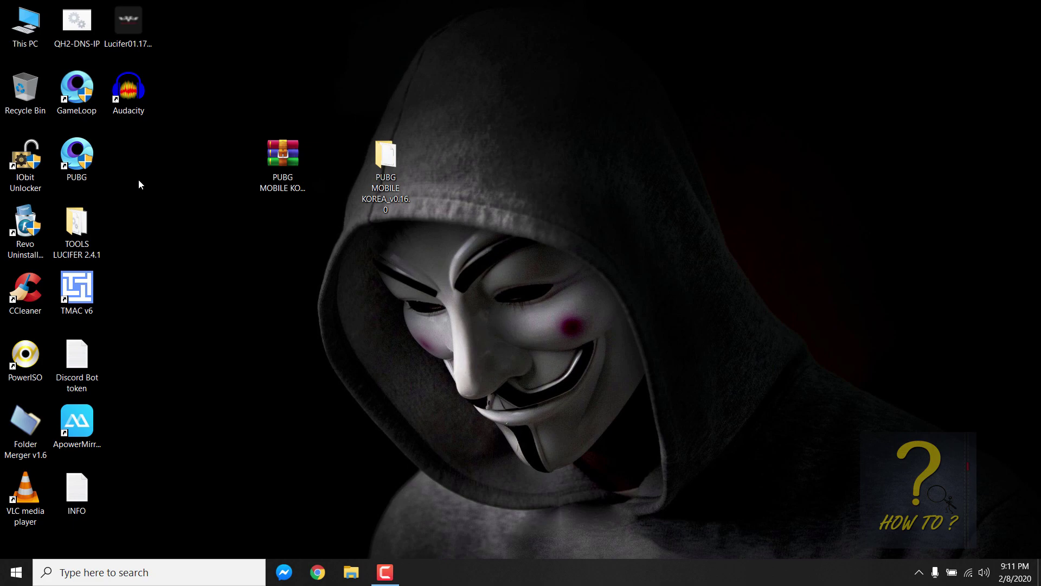
Open the MobileGamePCShared folder inside Temp\TxGameDownload on the D: Working Drive
{"action": "double_click", "coordinate": [25, 25]}
{"action": "left_click", "coordinate": [412, 324]}
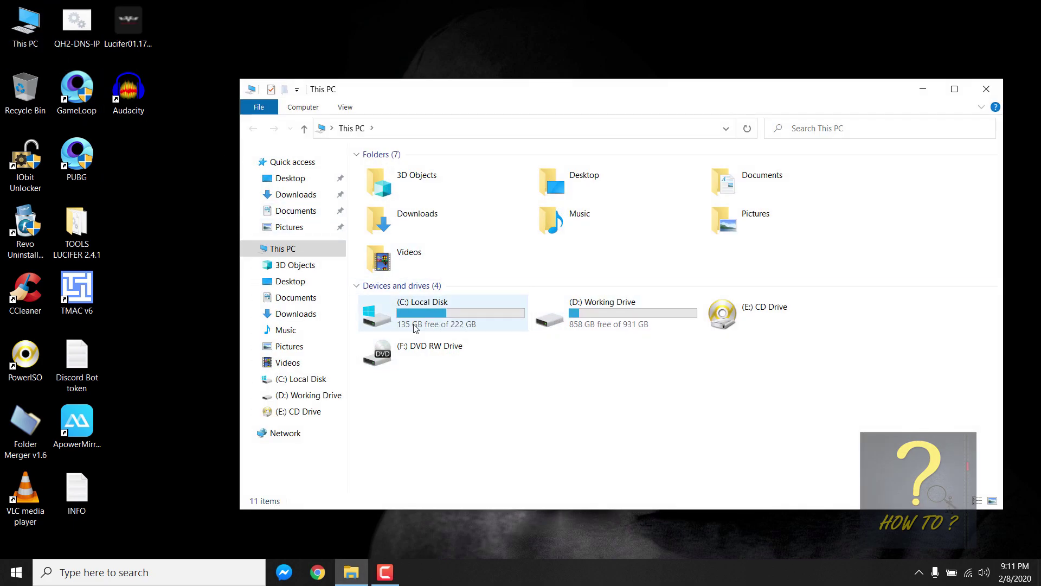
{"action": "left_click", "coordinate": [545, 326]}
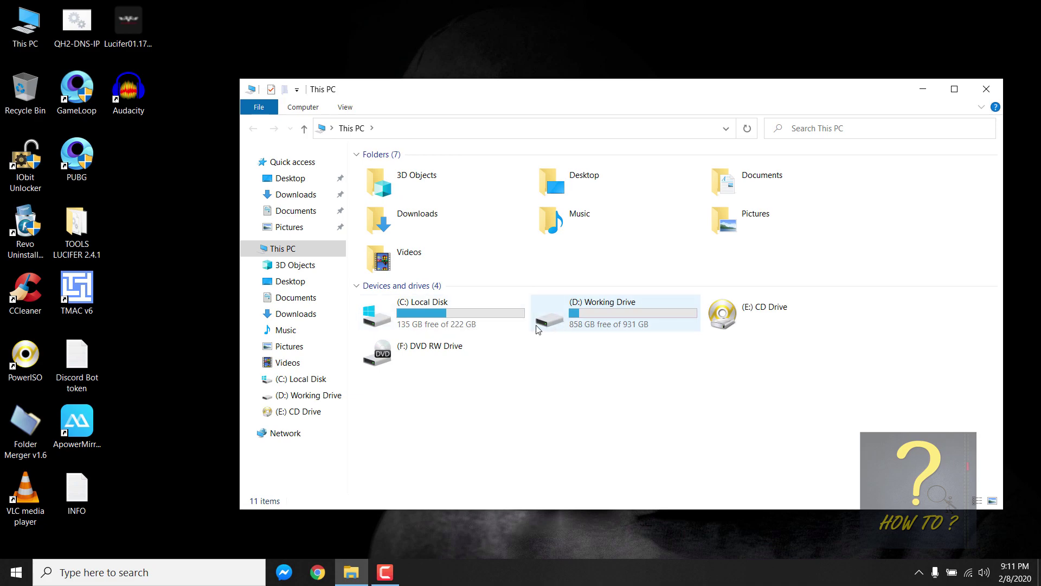
{"action": "double_click", "coordinate": [598, 316]}
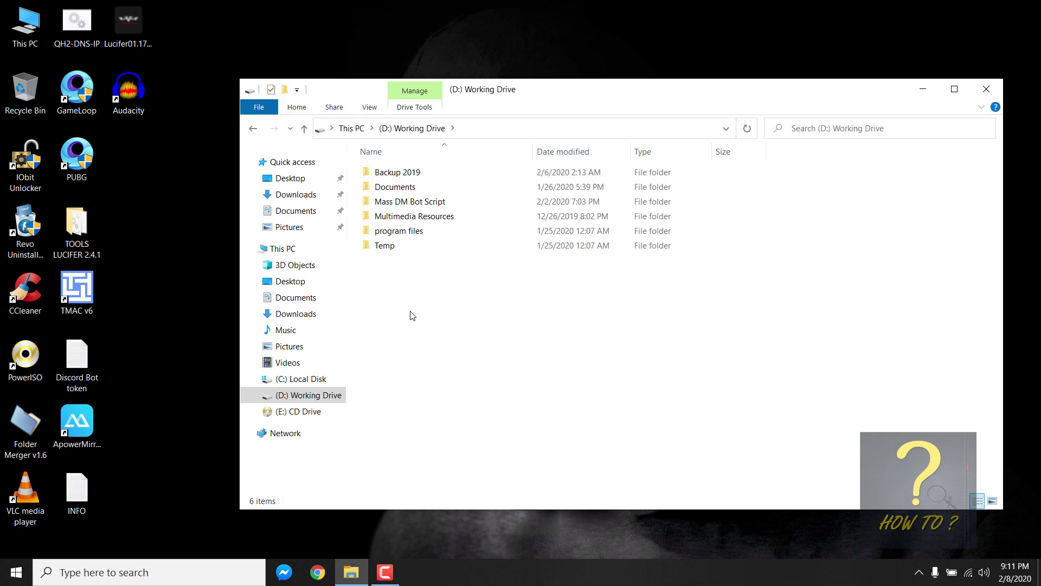
{"action": "left_click", "coordinate": [400, 235]}
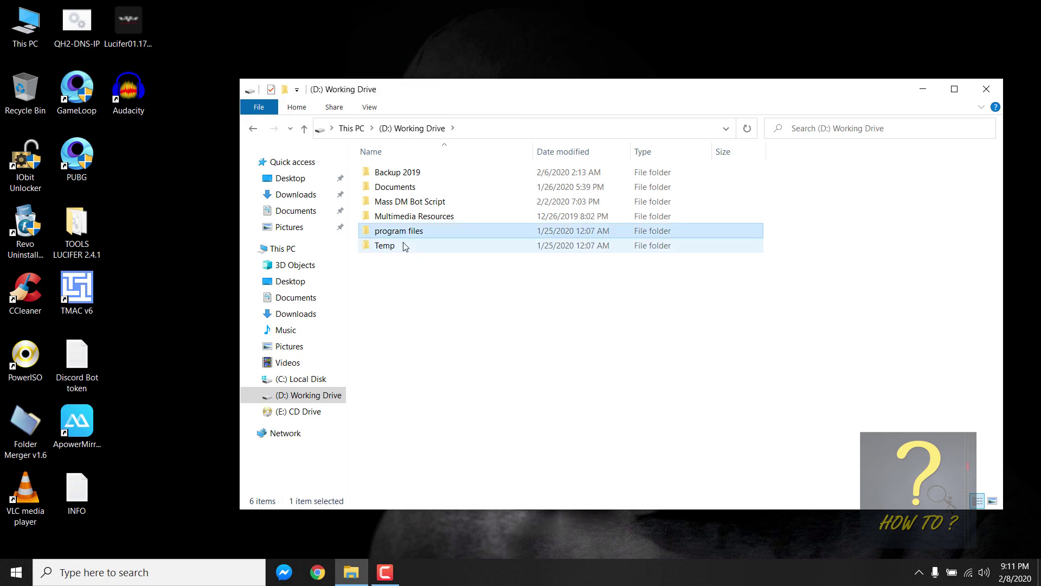
{"action": "left_click", "coordinate": [380, 248]}
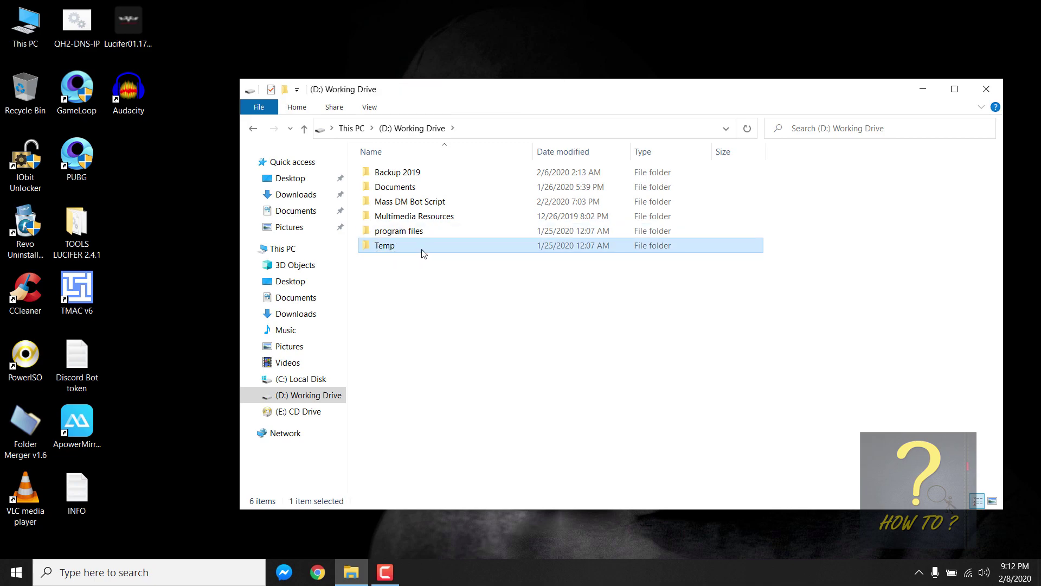
{"action": "double_click", "coordinate": [385, 247]}
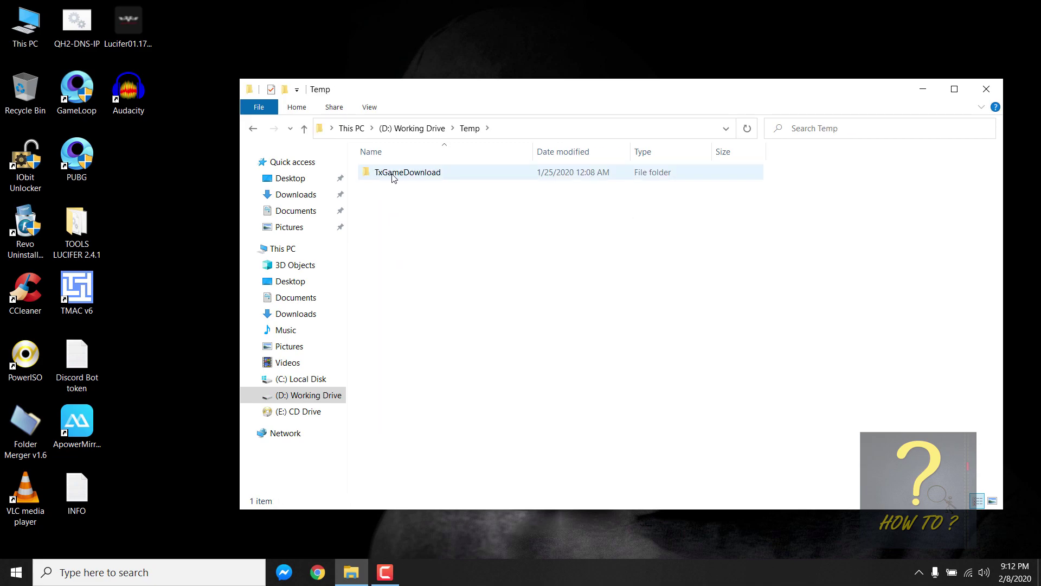
{"action": "double_click", "coordinate": [413, 176]}
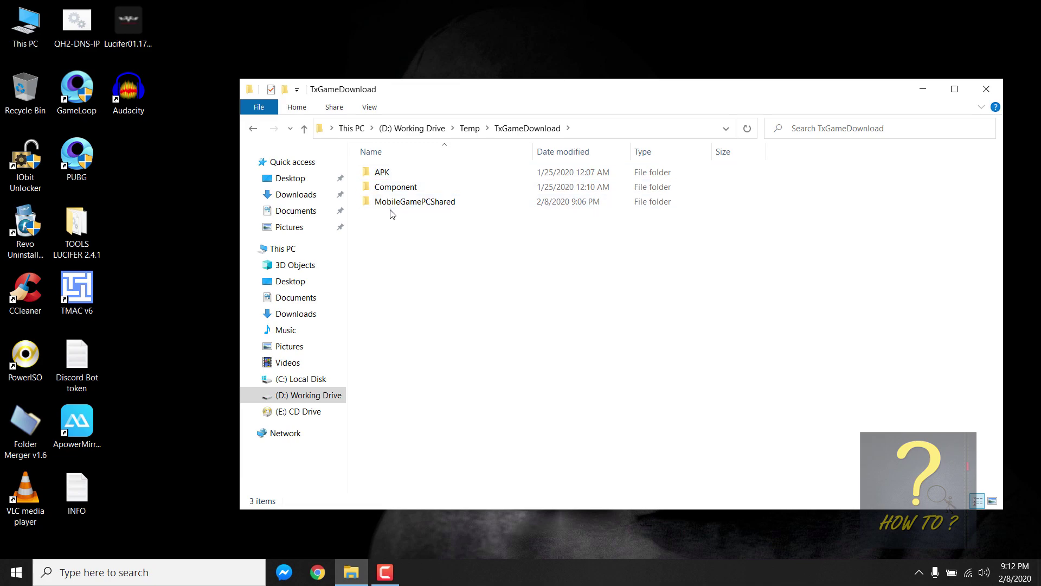
{"action": "double_click", "coordinate": [432, 205]}
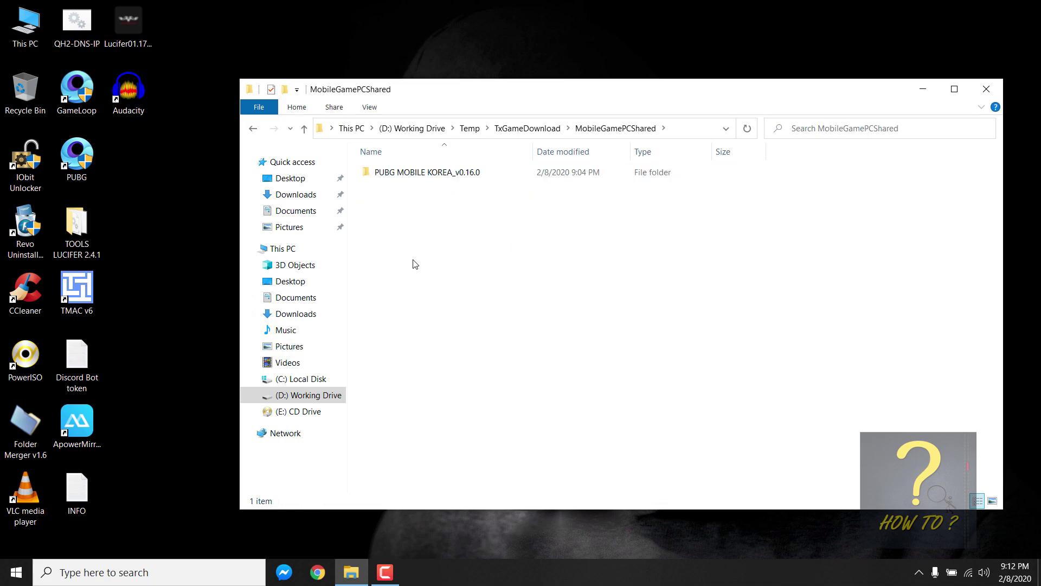
{"action": "left_click_drag", "start_coordinate": [433, 94], "coordinate": [690, 69]}
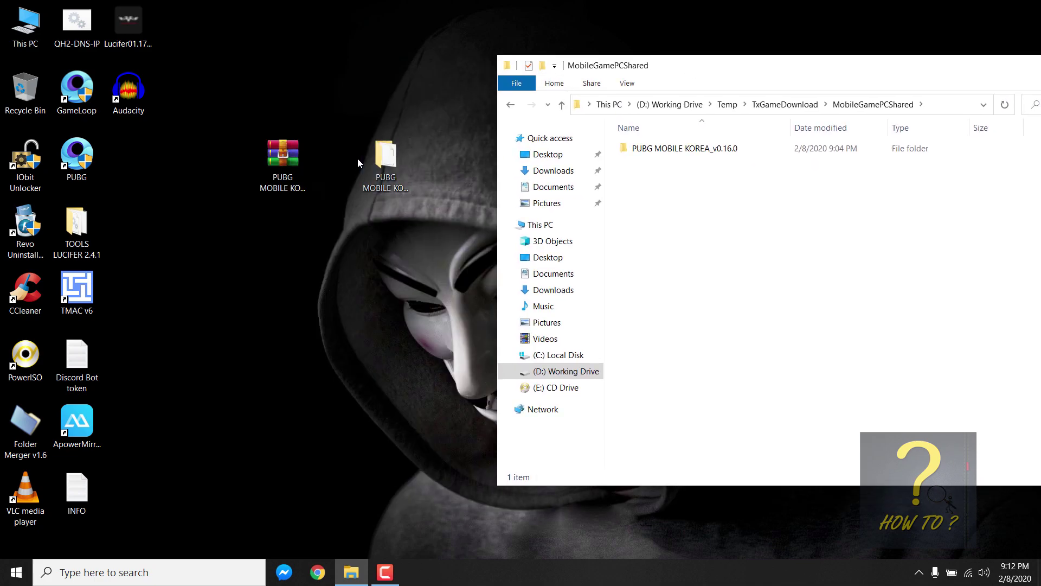
{"action": "left_click", "coordinate": [386, 175]}
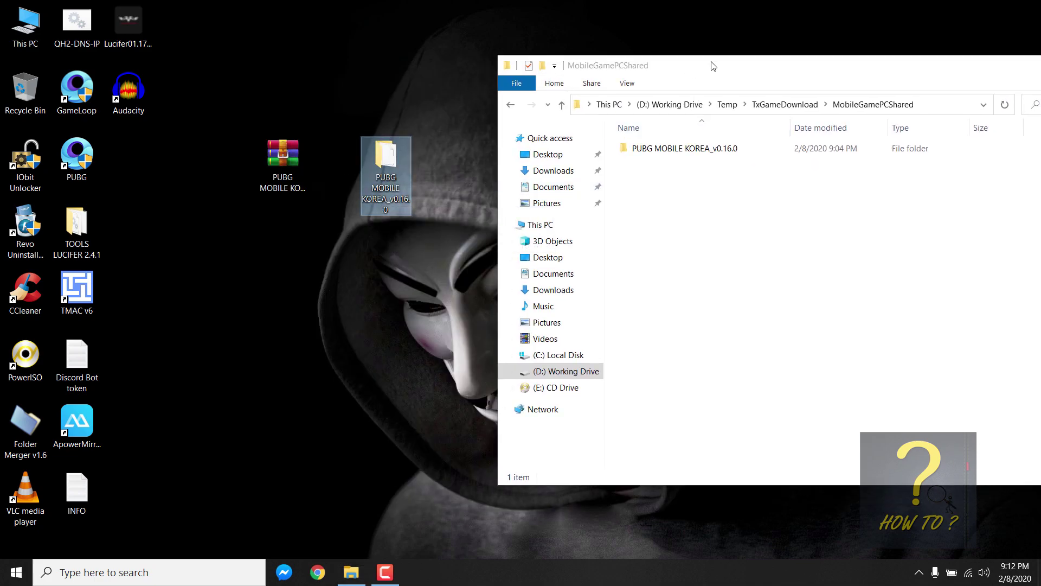
{"action": "left_click_drag", "start_coordinate": [711, 65], "coordinate": [423, 72]}
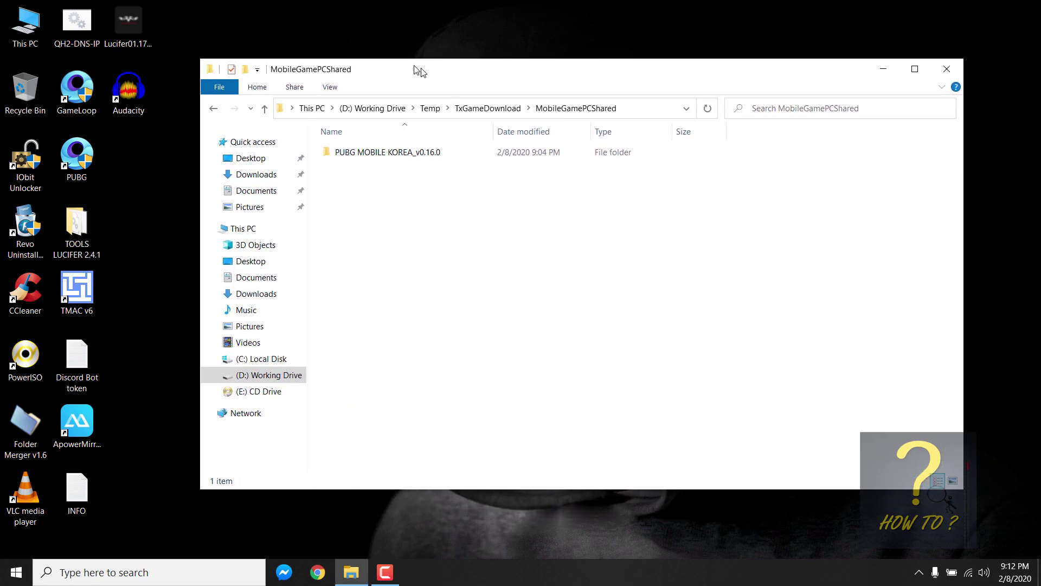
Move pubg-mobile korea version 0.16.0.apk out of the PUBG MOBILE KOREA_v0.16.0 folder into its parent folder, MobileGamePCShared
{"action": "double_click", "coordinate": [415, 156]}
{"action": "left_click", "coordinate": [415, 186]}
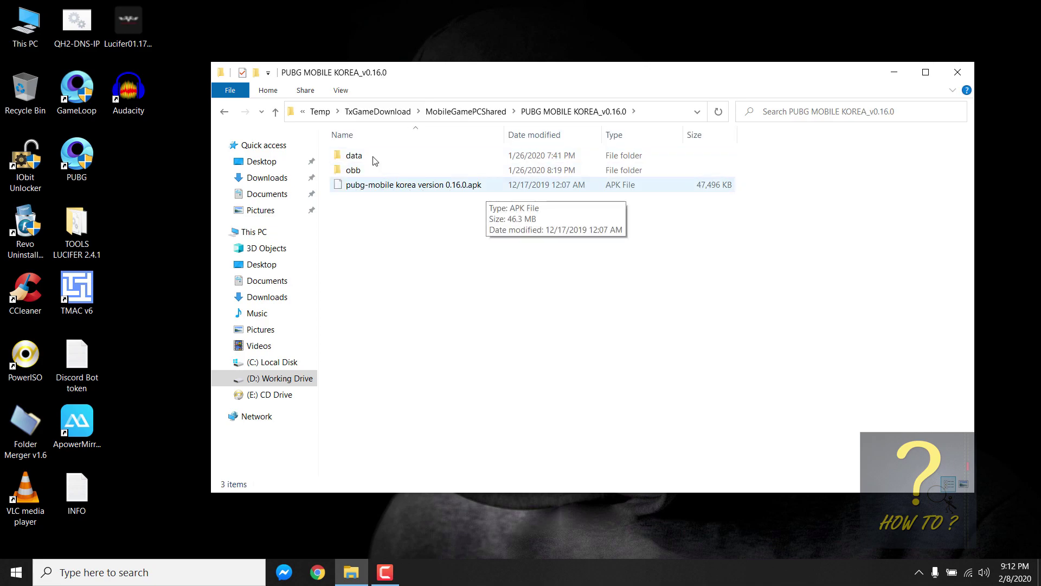
{"action": "right_click", "coordinate": [414, 187]}
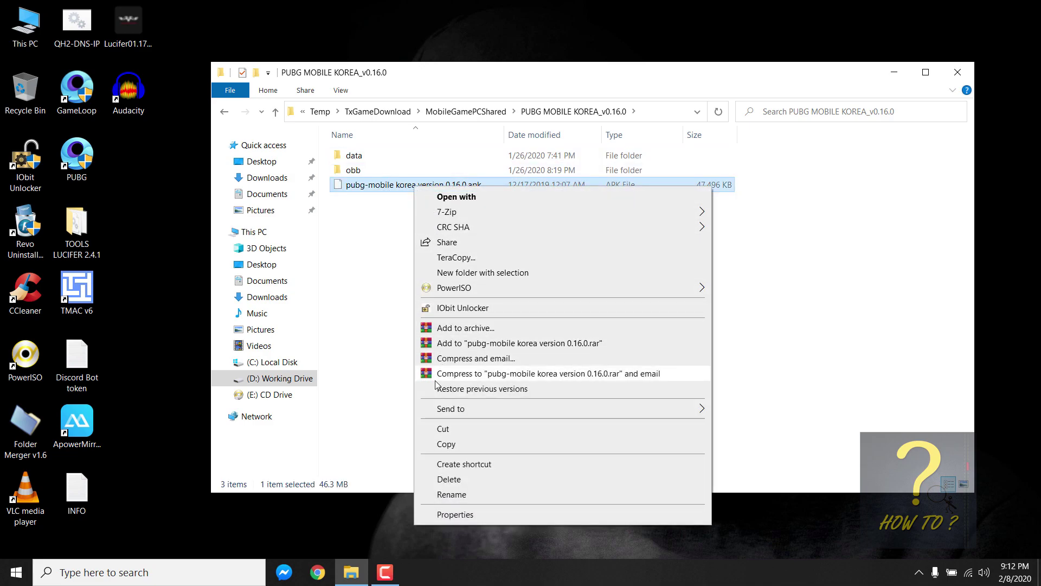
{"action": "left_click", "coordinate": [451, 429]}
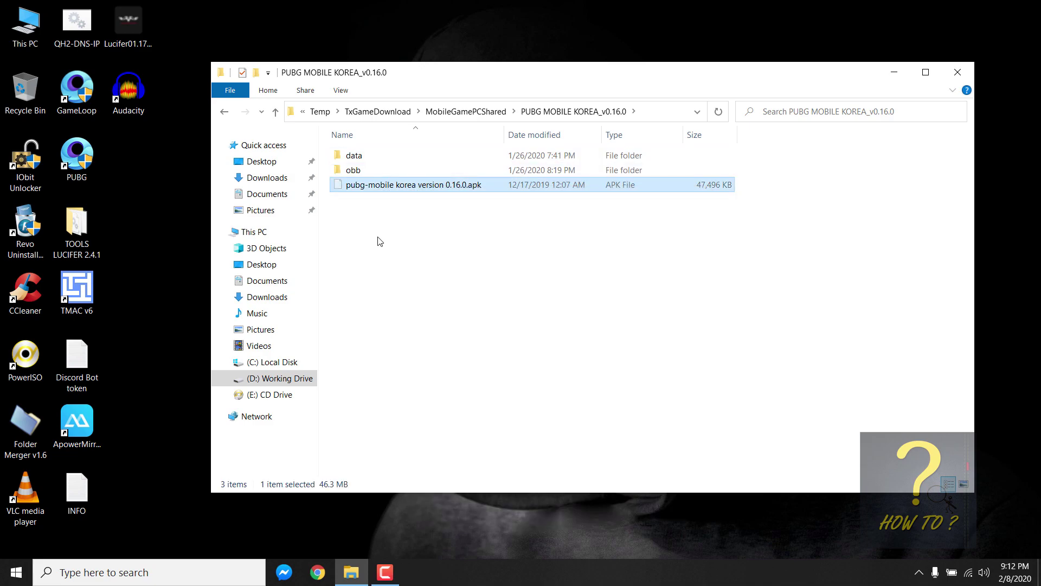
{"action": "left_click", "coordinate": [275, 112]}
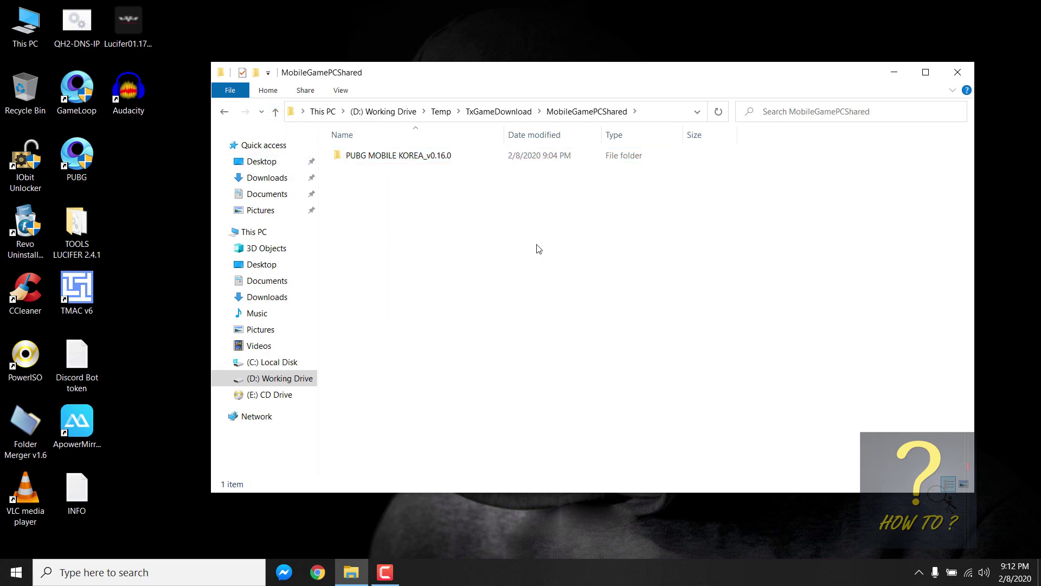
{"action": "right_click", "coordinate": [398, 231]}
{"action": "left_click", "coordinate": [445, 332]}
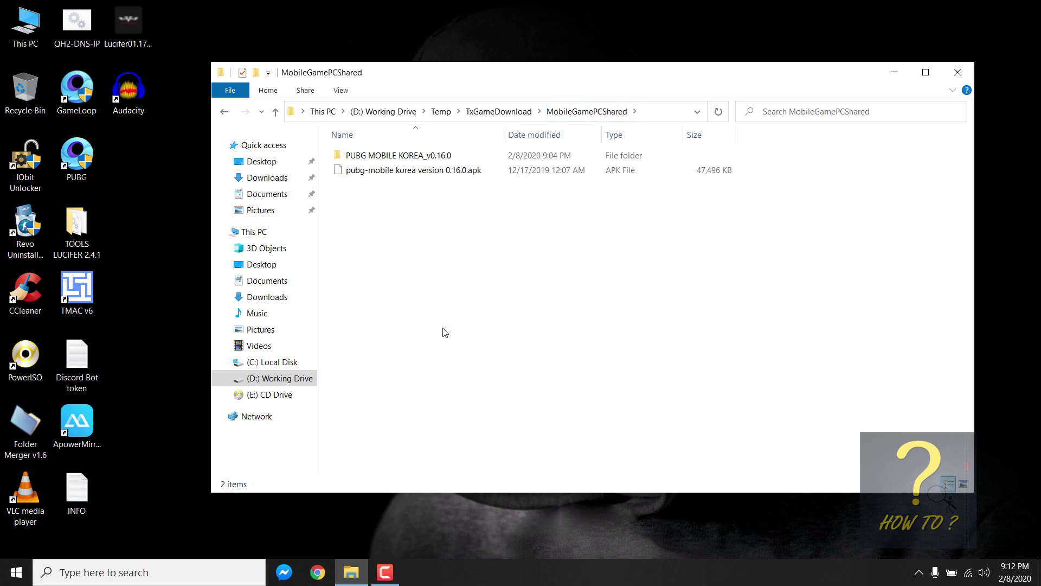
Close the MobileGamePCShared window and refresh the desktop
{"action": "left_click", "coordinate": [958, 72]}
{"action": "right_click", "coordinate": [541, 199]}
{"action": "left_click", "coordinate": [585, 237]}
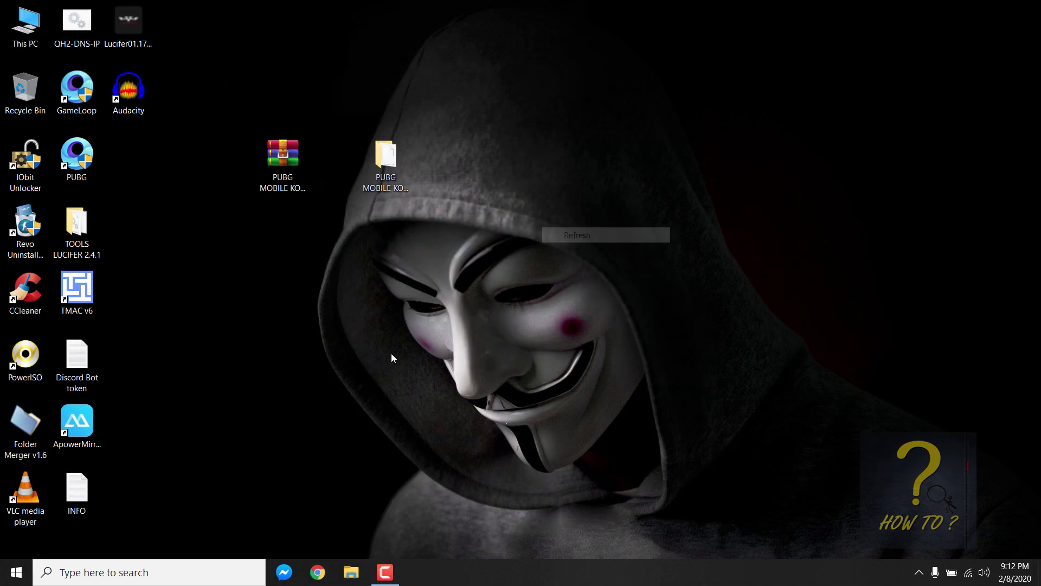
Launch the GameLoop emulator through the PUBG desktop shortcut and bring up its Android home screen
{"action": "double_click", "coordinate": [77, 155]}
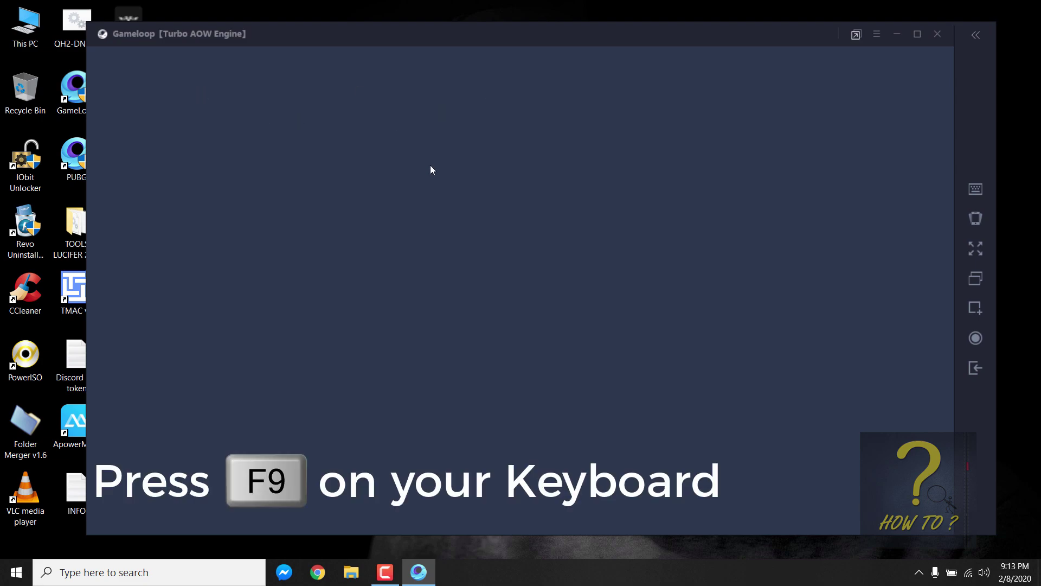
{"action": "key", "text": "F9"}
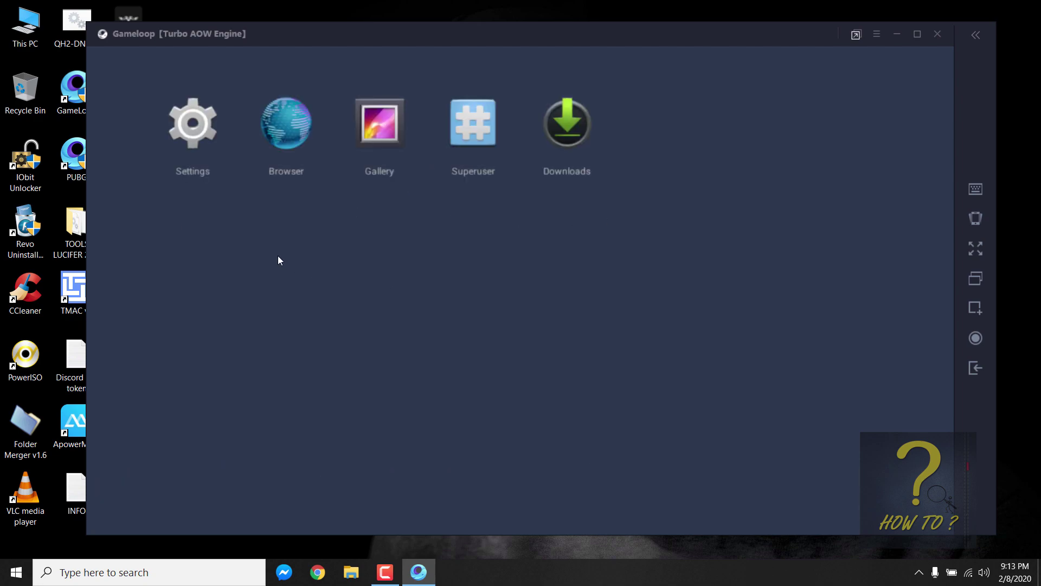
Search Google for "es file explorer" in the emulator's Android browser
{"action": "left_click", "coordinate": [285, 130]}
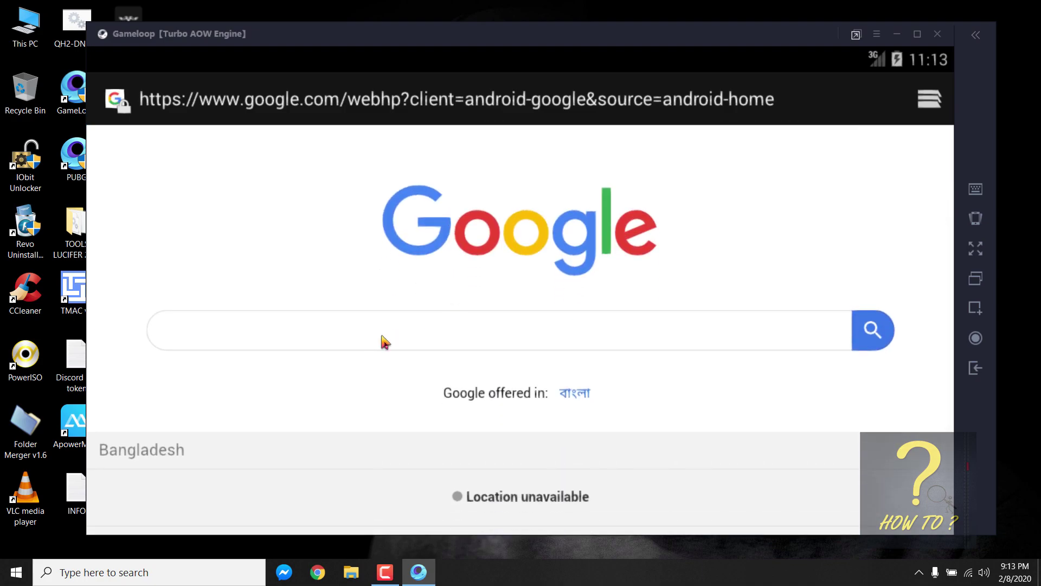
{"action": "left_click", "coordinate": [384, 336]}
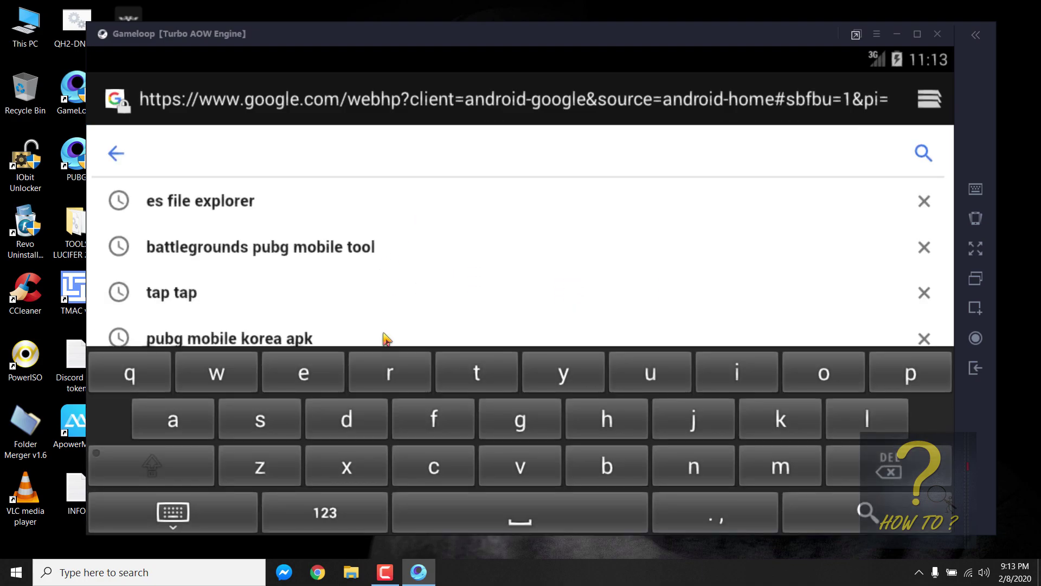
{"action": "type", "text": "es "}
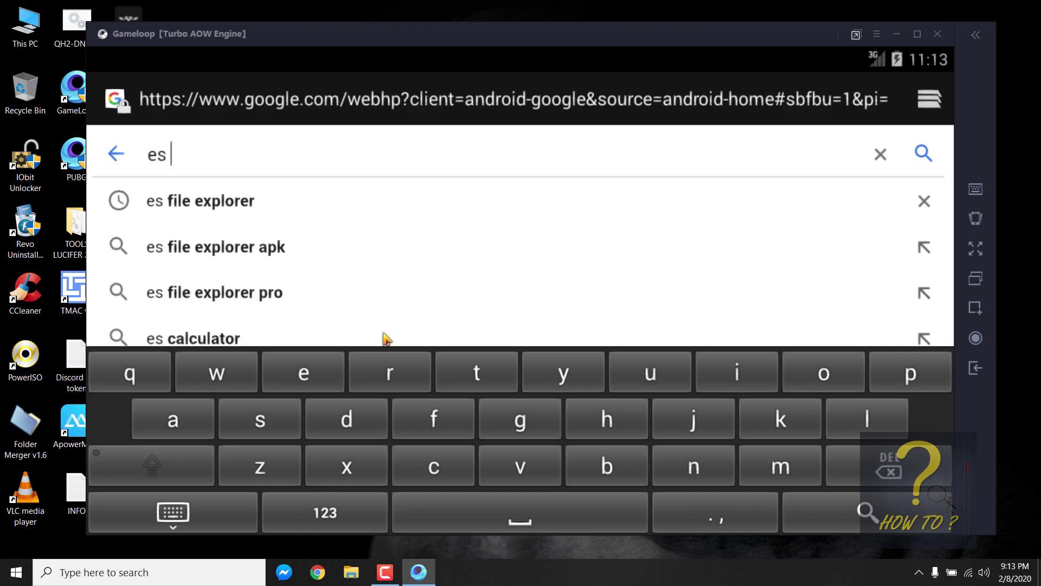
{"action": "type", "text": "fil"}
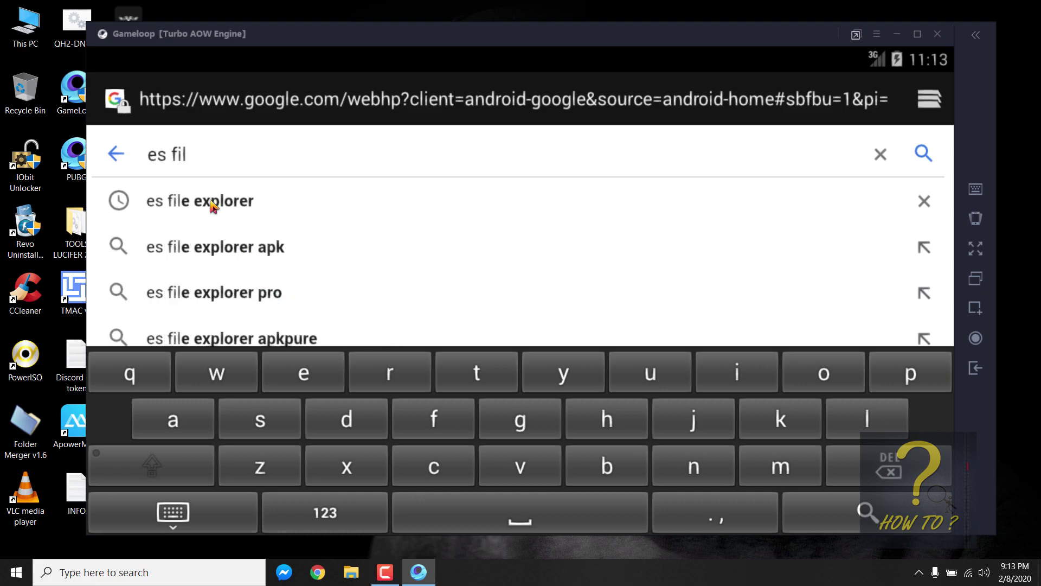
{"action": "left_click", "coordinate": [229, 205]}
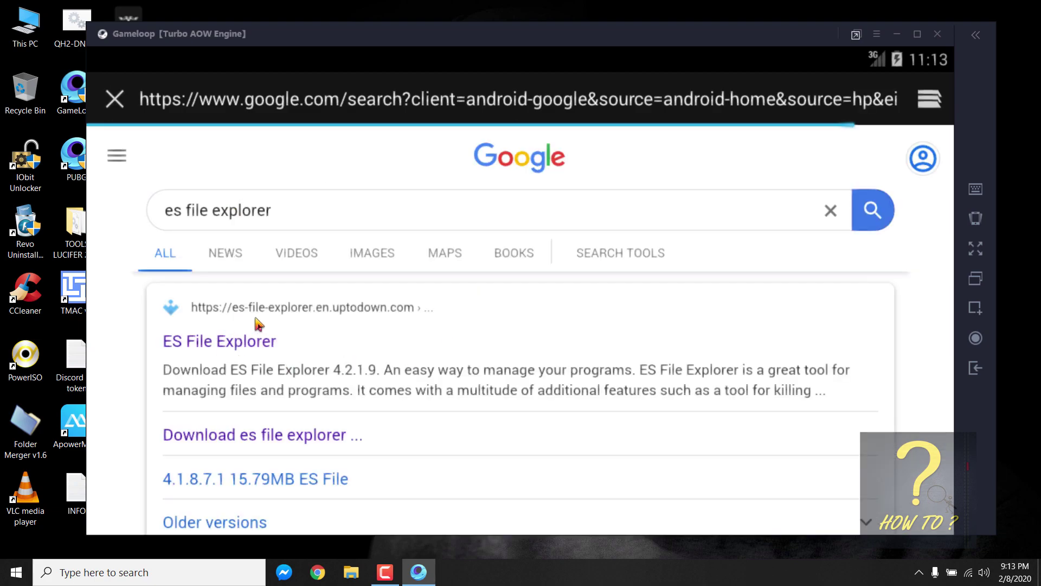
Open the Uptodown result for ES File Explorer and go to the download page of the latest version, 4.2.1.9
{"action": "left_click", "coordinate": [252, 343]}
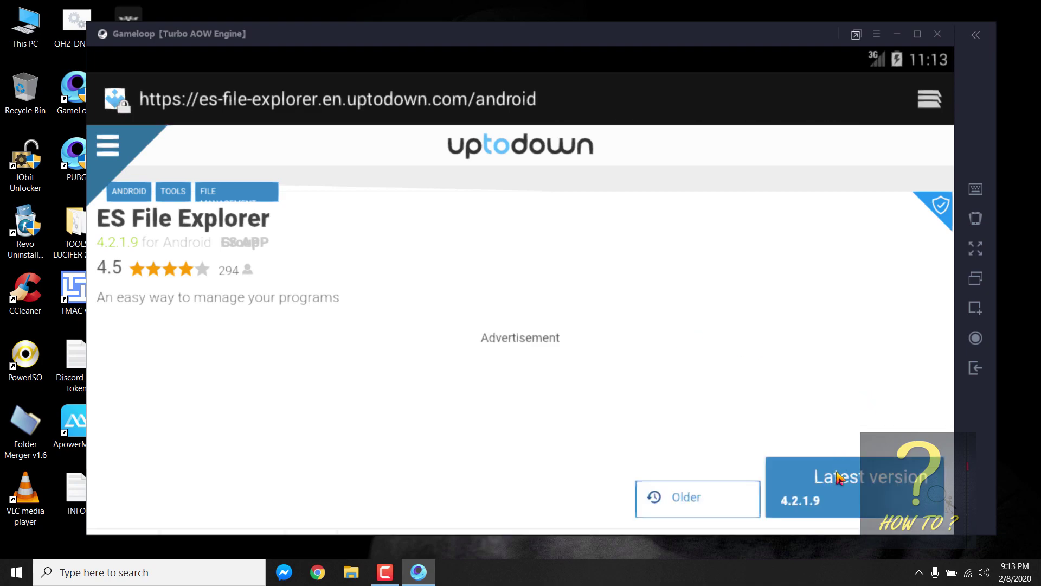
{"action": "left_click_drag", "start_coordinate": [839, 477], "coordinate": [825, 329]}
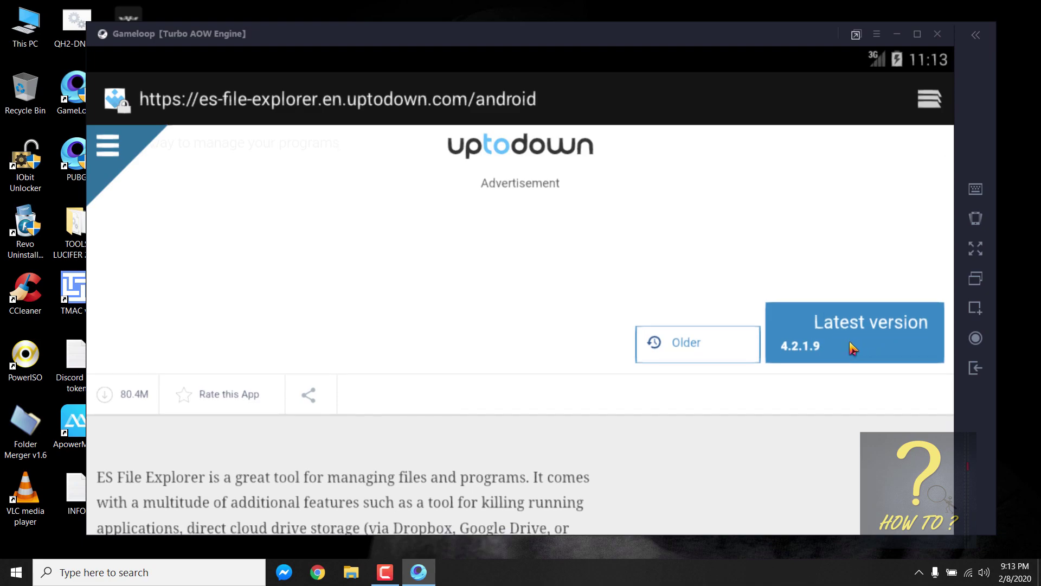
{"action": "left_click", "coordinate": [853, 349]}
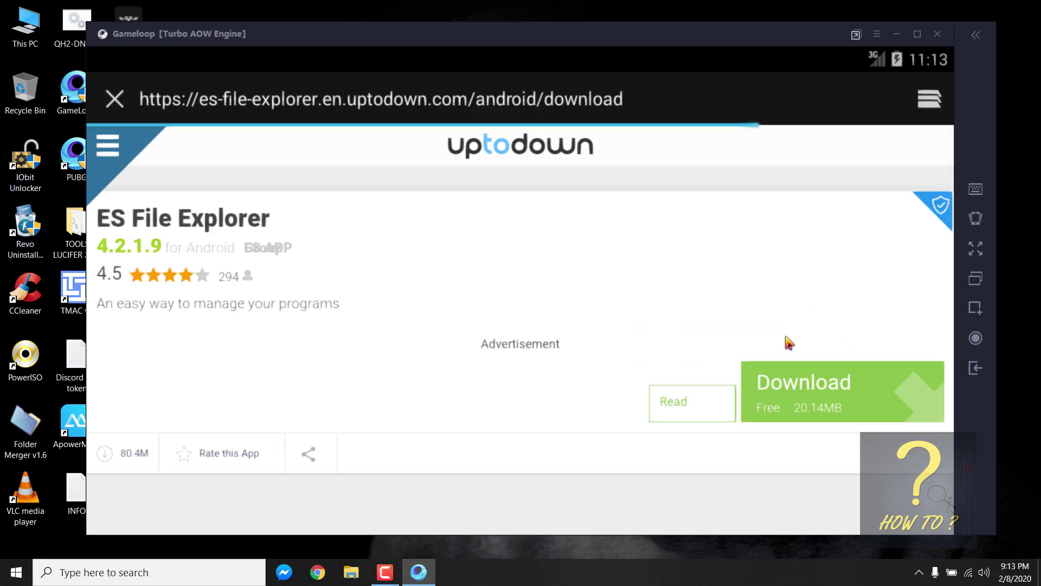
Download the ES File Explorer 4.2.1.9 APK and open the downloaded file from the Android notifications
{"action": "left_click", "coordinate": [827, 411]}
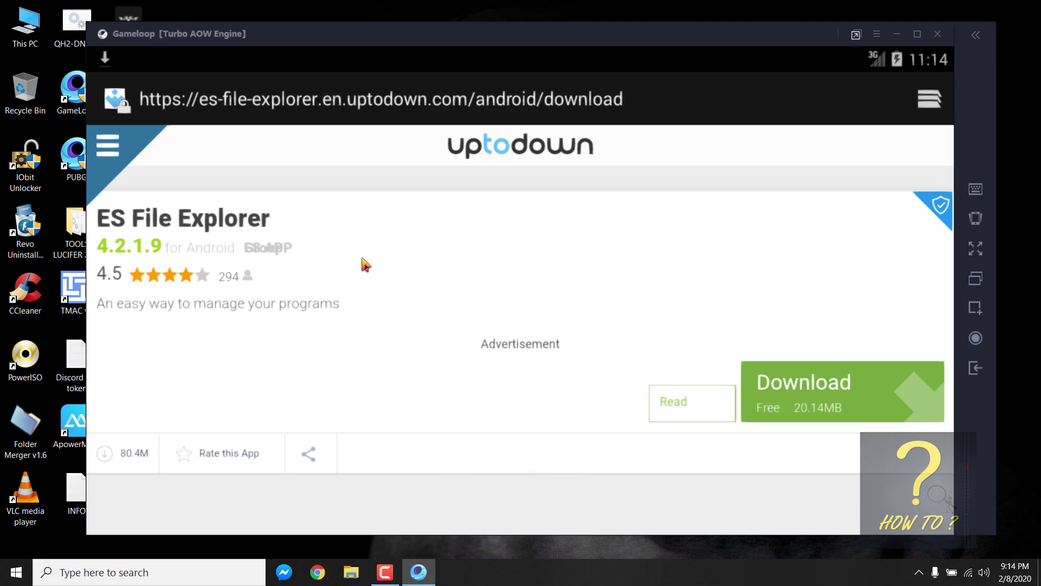
{"action": "left_click_drag", "start_coordinate": [191, 60], "coordinate": [204, 346]}
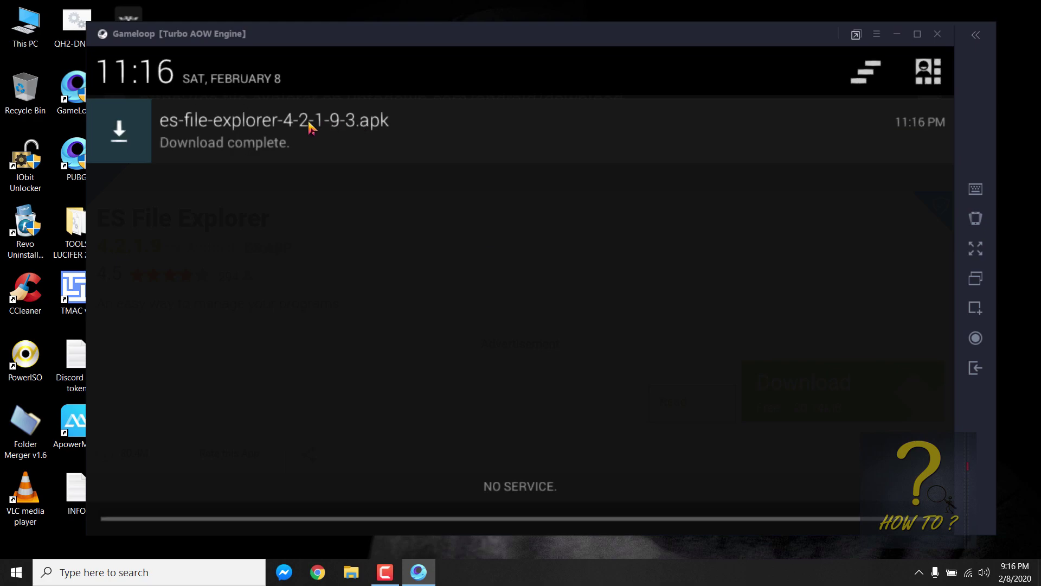
{"action": "left_click", "coordinate": [339, 133]}
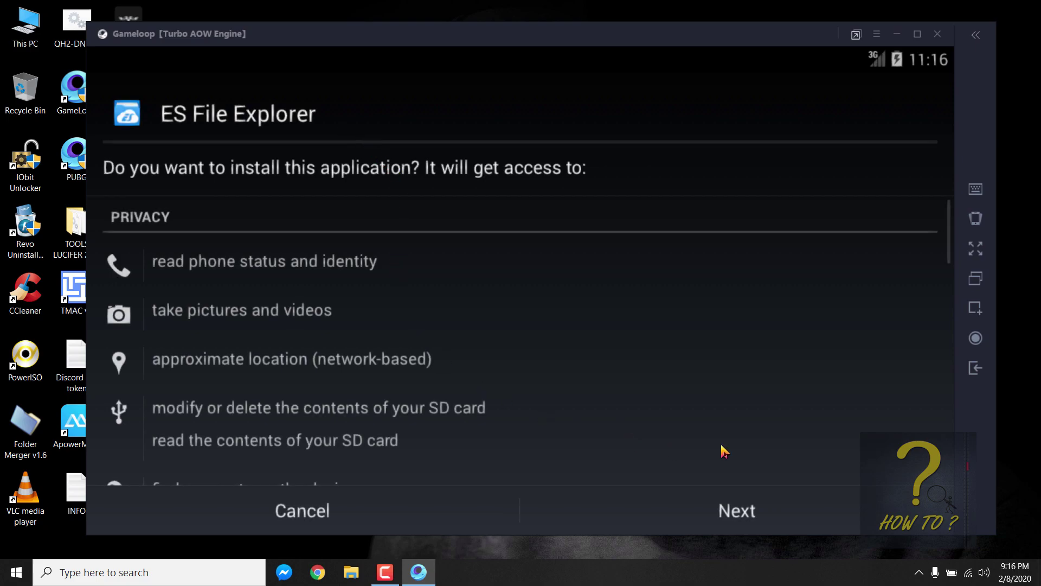
Go through the requested permissions and install ES File Explorer
{"action": "left_click", "coordinate": [719, 510]}
{"action": "left_click", "coordinate": [727, 509]}
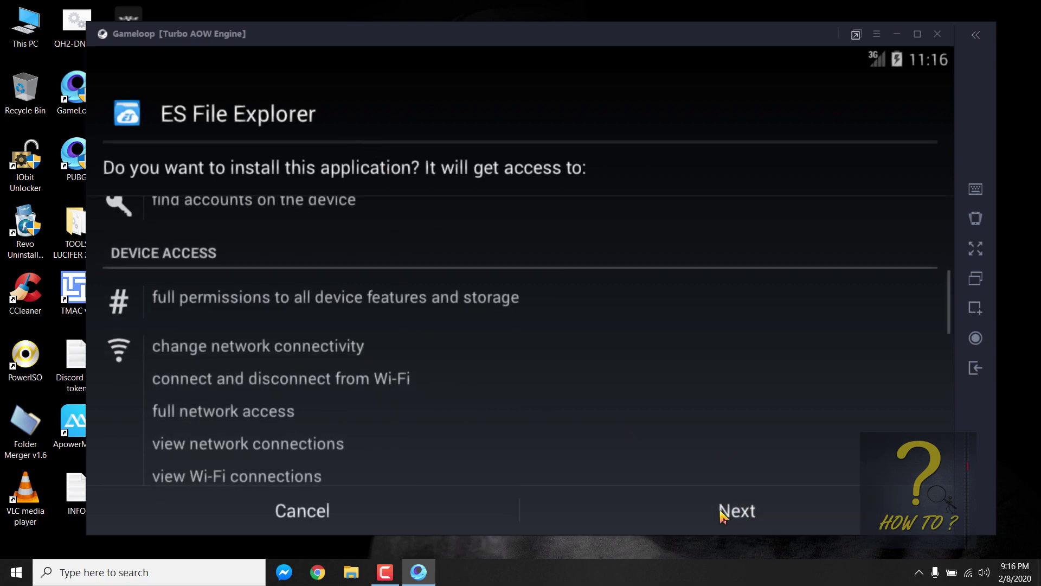
{"action": "left_click", "coordinate": [720, 511]}
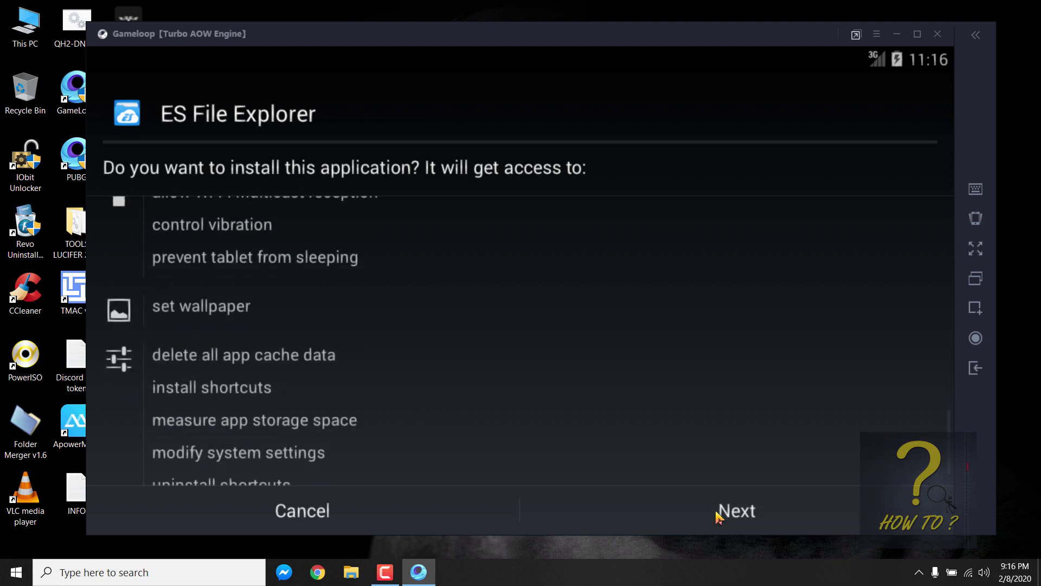
{"action": "left_click", "coordinate": [716, 511]}
{"action": "left_click", "coordinate": [733, 512]}
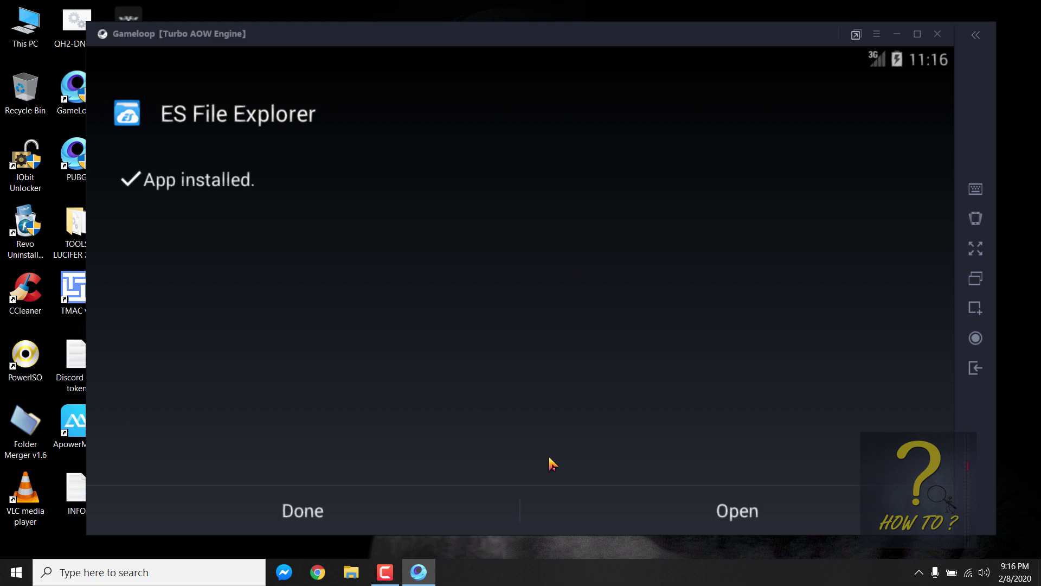
Finish the installer and close the Uptodown browser tab to return to the Android home screen
{"action": "left_click", "coordinate": [317, 514]}
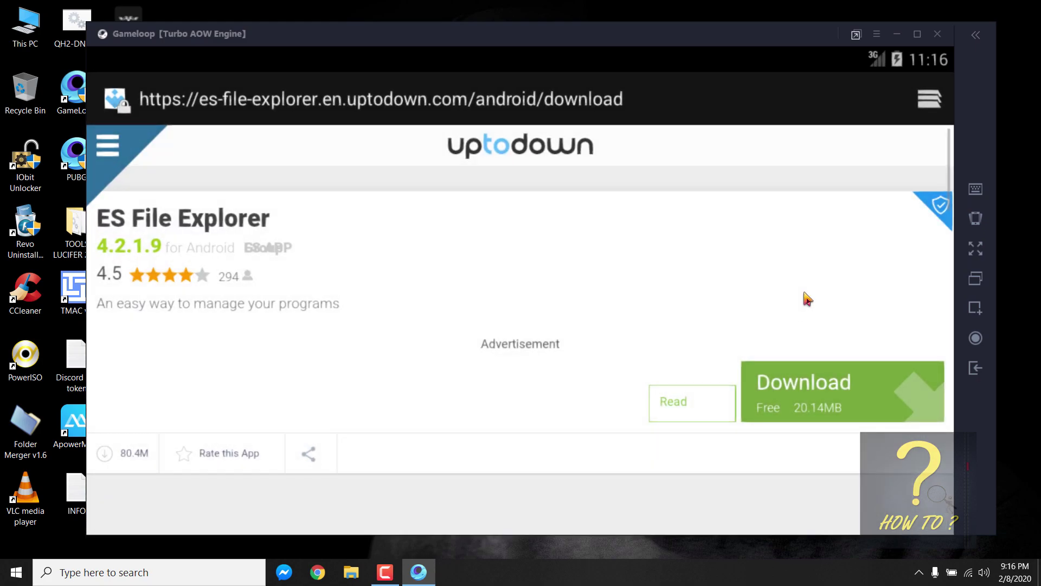
{"action": "left_click", "coordinate": [929, 99]}
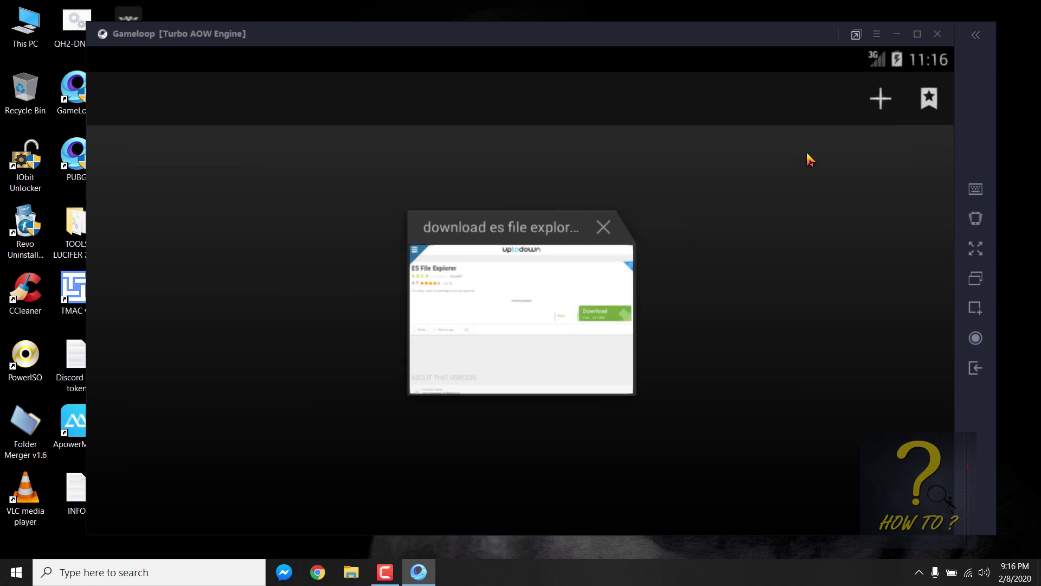
{"action": "left_click", "coordinate": [599, 227]}
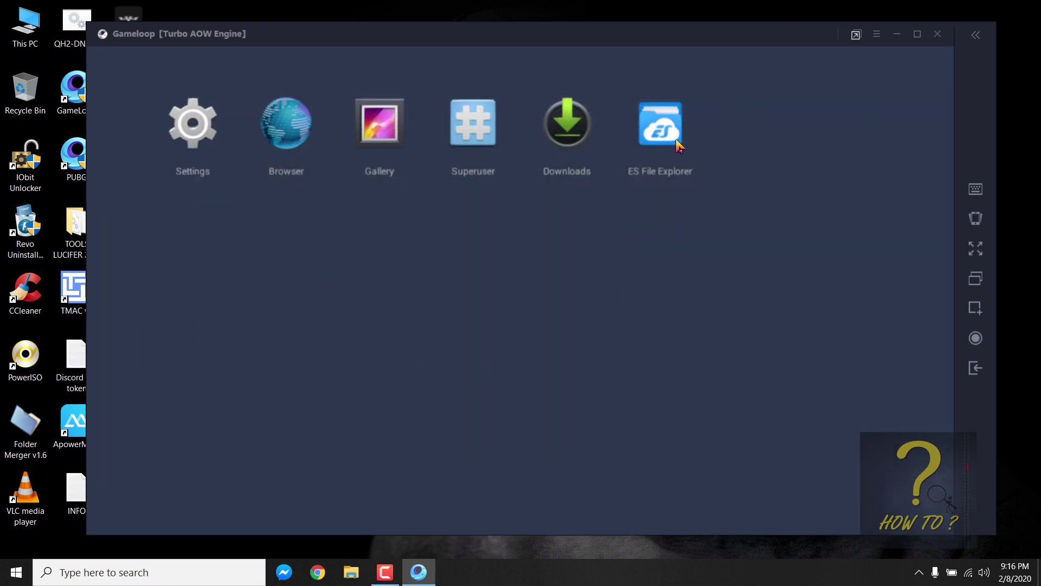
Launch ES File Explorer, agree to its privacy policy and start using it
{"action": "left_click", "coordinate": [673, 141]}
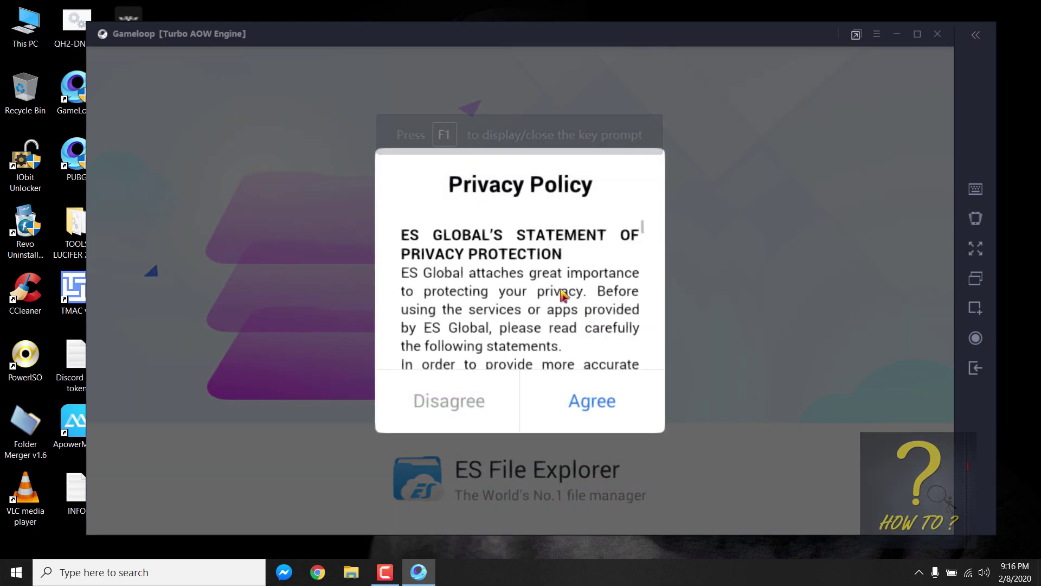
{"action": "left_click", "coordinate": [603, 407]}
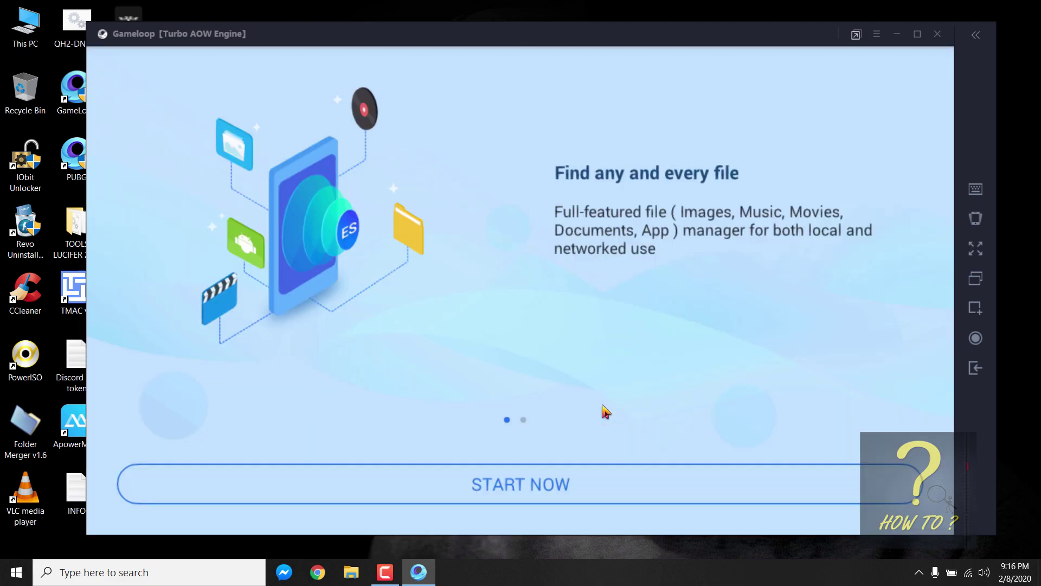
{"action": "left_click", "coordinate": [520, 483]}
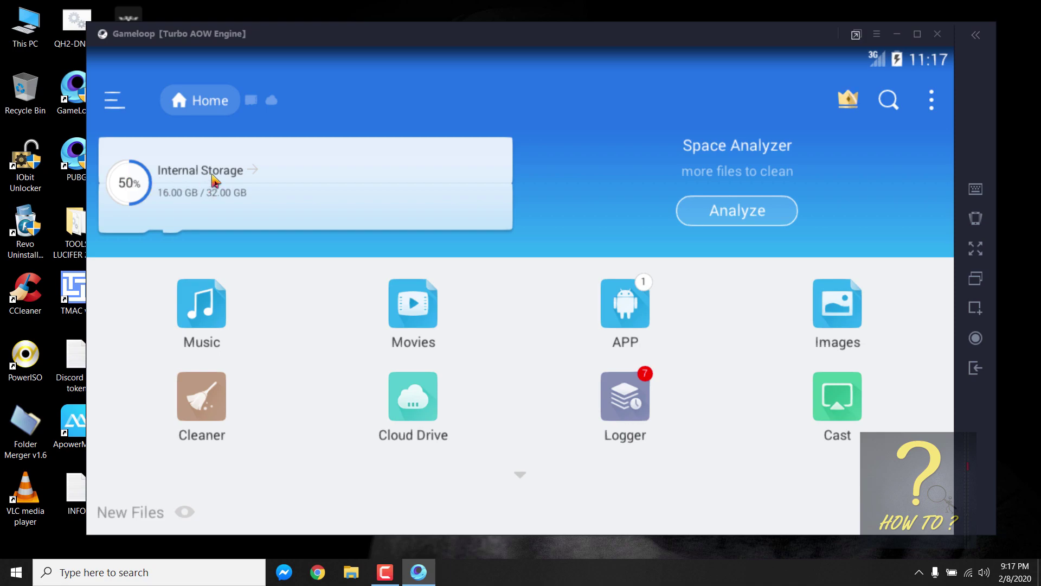
Browse from internal storage to the root directory and open the /data/share1 folder
{"action": "left_click", "coordinate": [185, 187]}
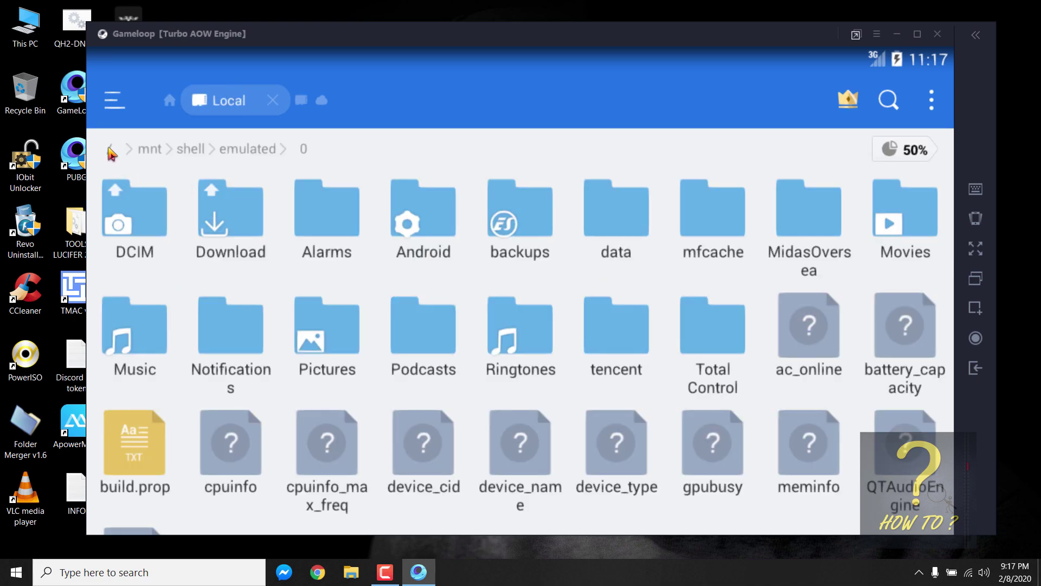
{"action": "left_click", "coordinate": [110, 149]}
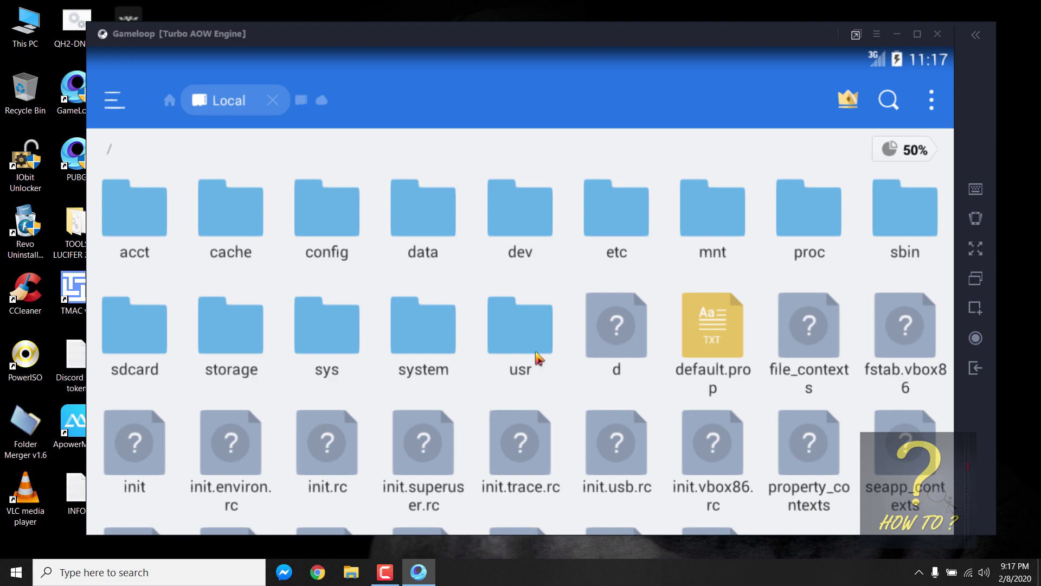
{"action": "left_click", "coordinate": [420, 224]}
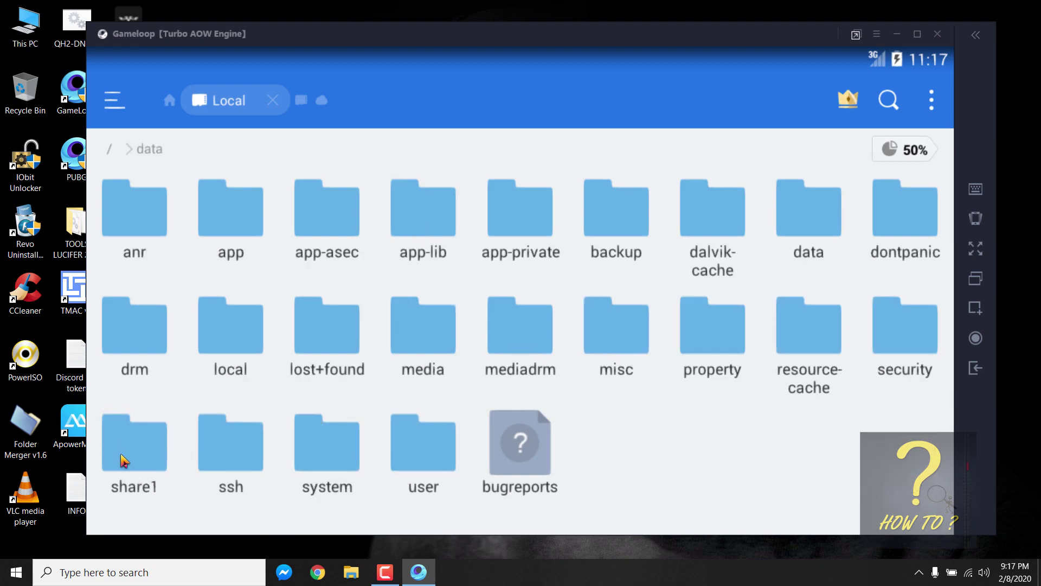
{"action": "left_click", "coordinate": [124, 460]}
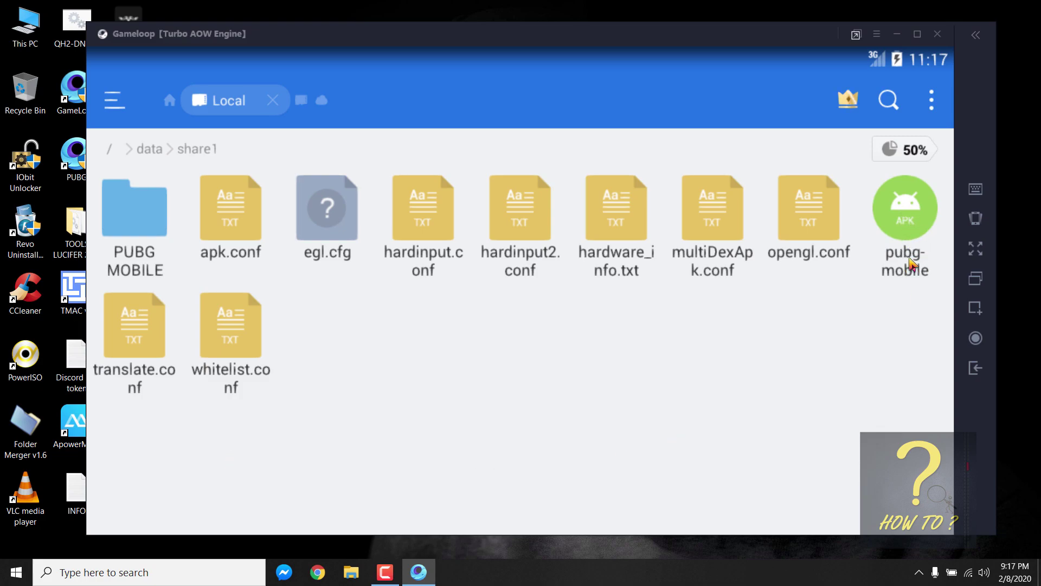
Install PUBG MOBILE from the pubg-mobile korea version 0.16.0.apk file and finish the installer without opening the game
{"action": "left_click", "coordinate": [916, 235]}
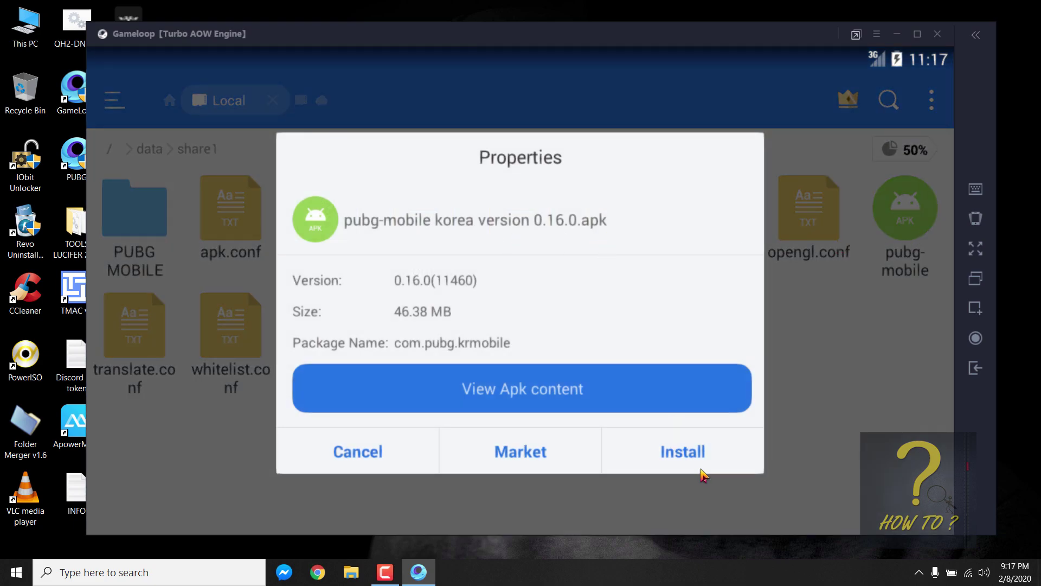
{"action": "left_click", "coordinate": [678, 459]}
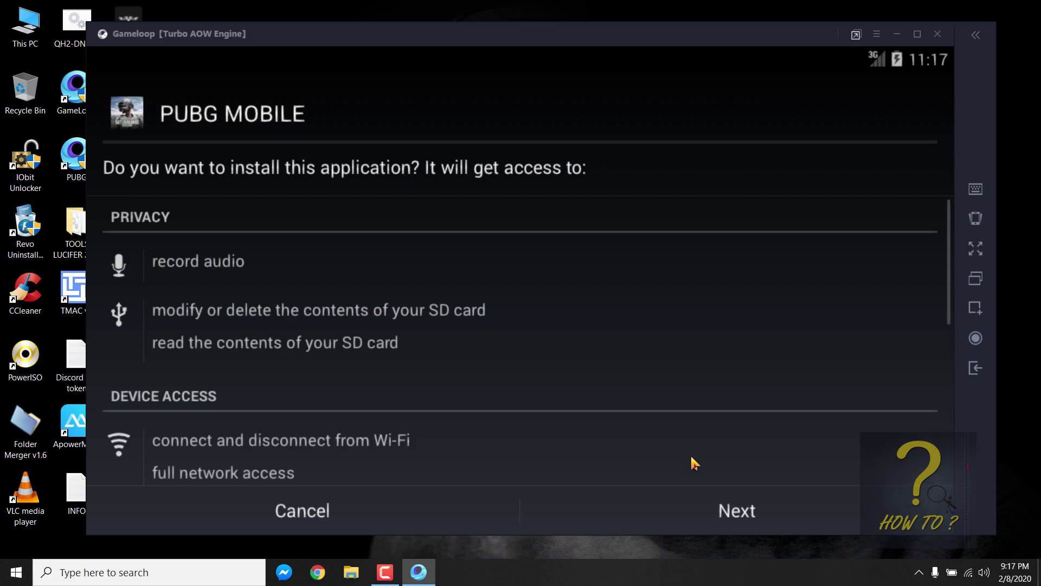
{"action": "left_click", "coordinate": [723, 511]}
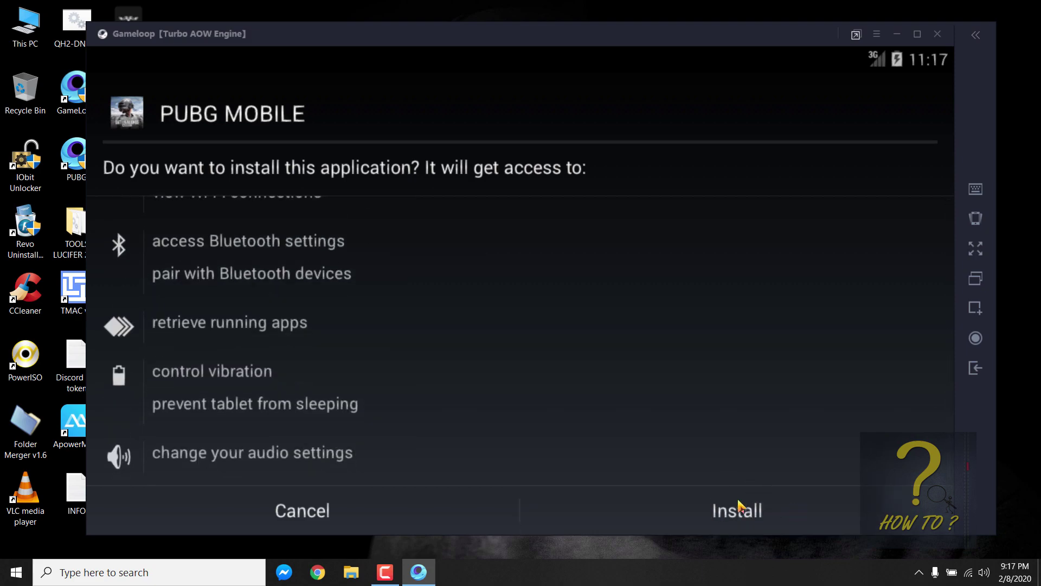
{"action": "left_click", "coordinate": [724, 512]}
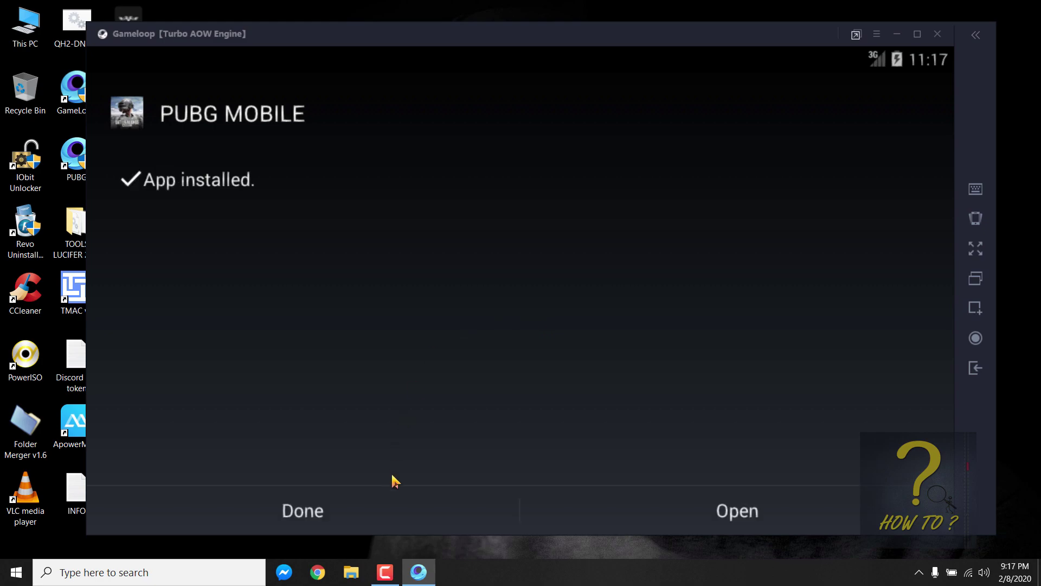
{"action": "left_click", "coordinate": [303, 512]}
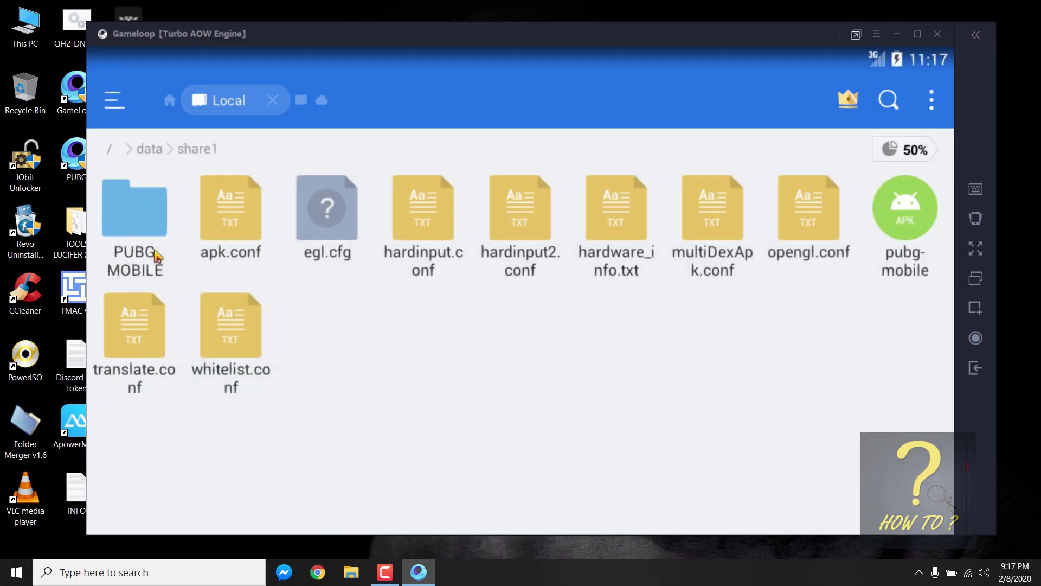
Copy the data and obb folders from the PUBG MOBILE folder in share1
{"action": "left_click", "coordinate": [135, 233]}
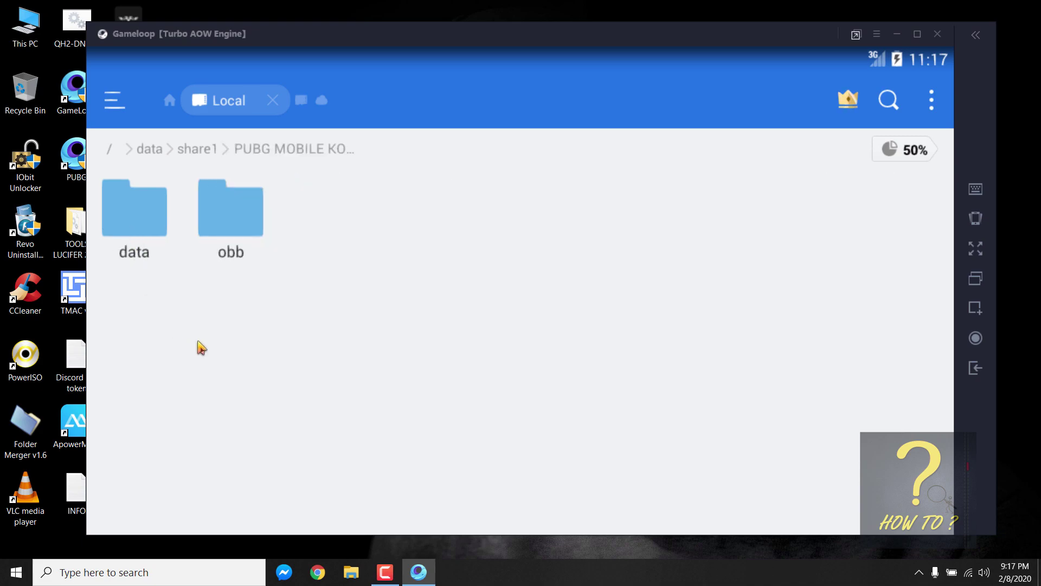
{"action": "left_click", "coordinate": [238, 216]}
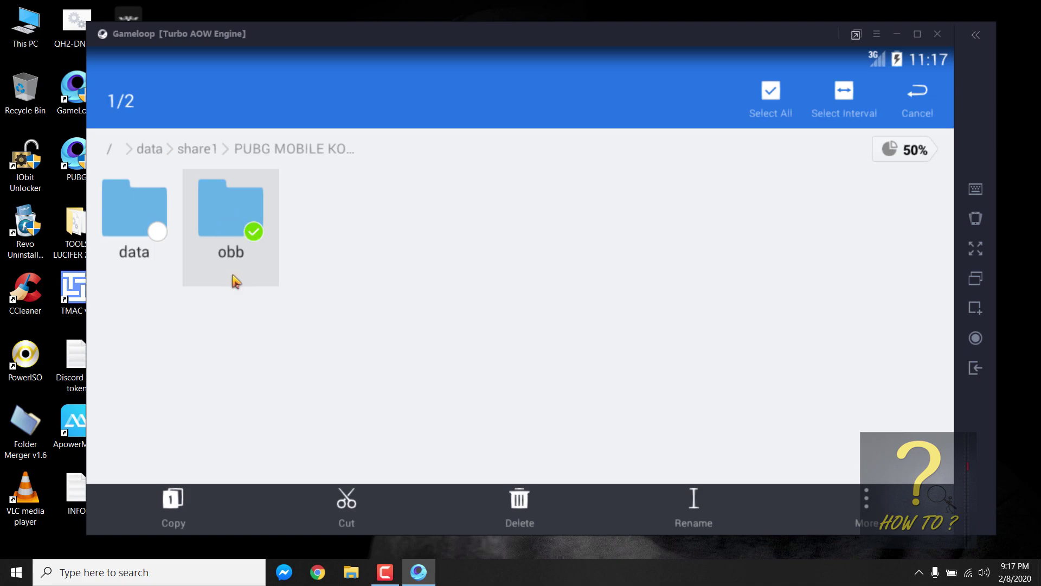
{"action": "left_click", "coordinate": [137, 228]}
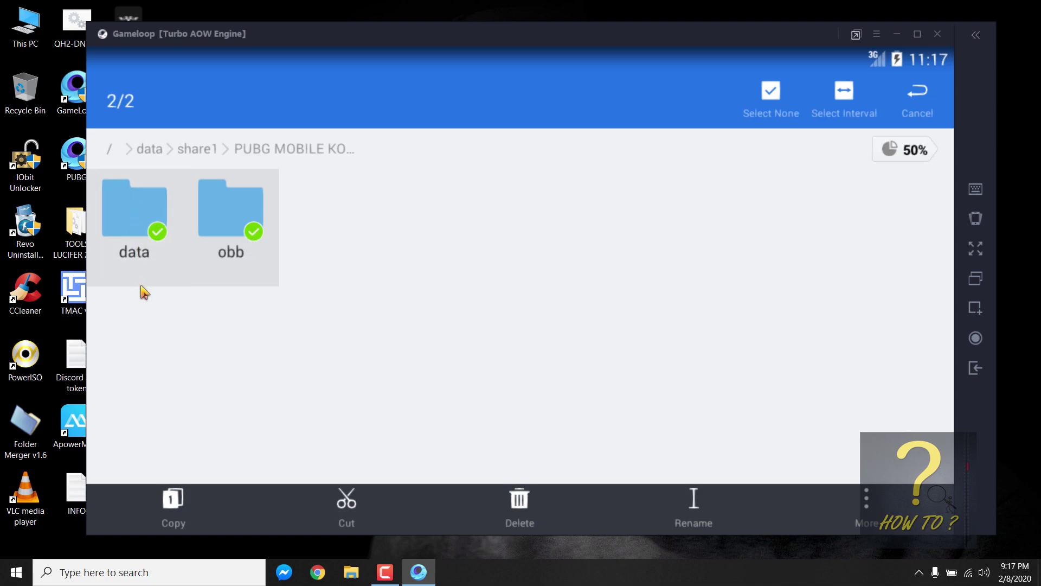
{"action": "left_click", "coordinate": [175, 508]}
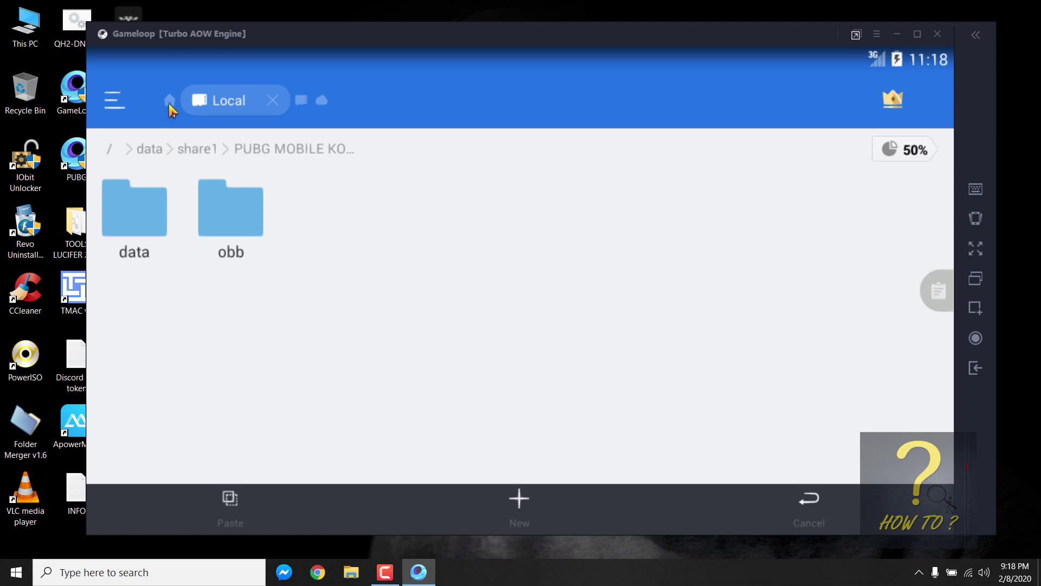
Paste the copied folders into the internal storage's Android folder, overwriting all existing folders of the same name
{"action": "left_click", "coordinate": [168, 101]}
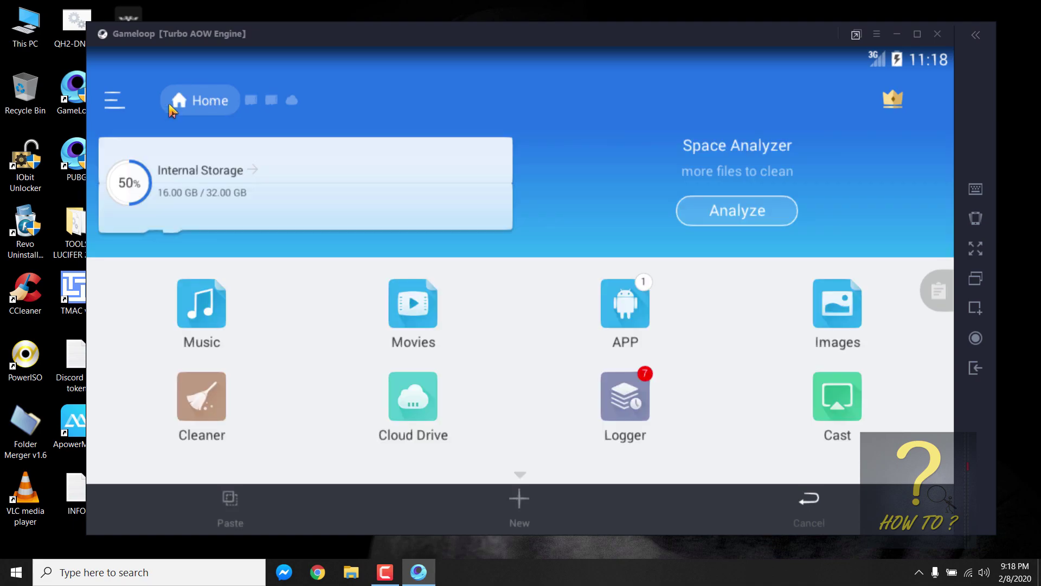
{"action": "left_click", "coordinate": [204, 195]}
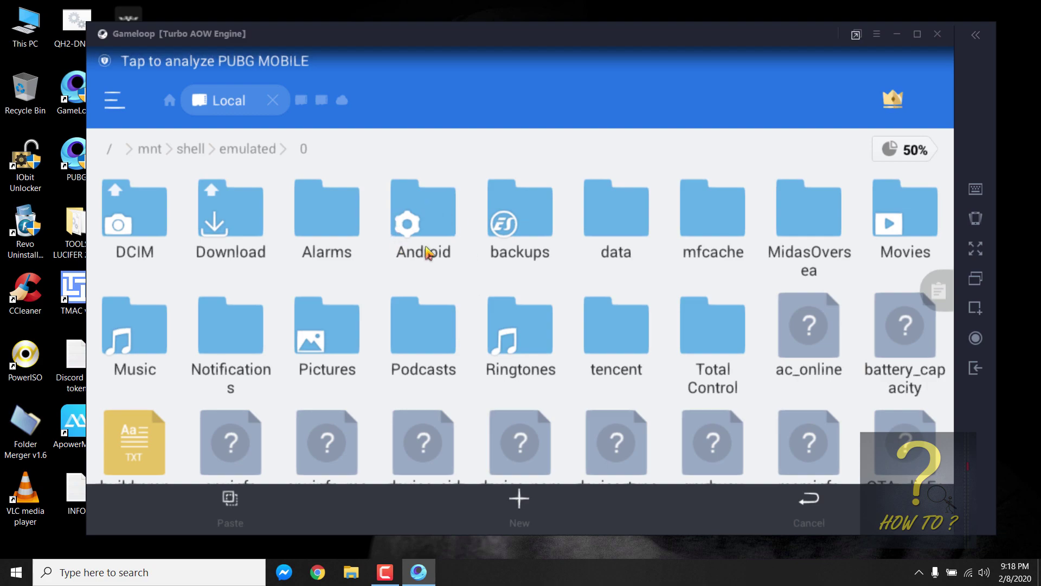
{"action": "left_click", "coordinate": [421, 225]}
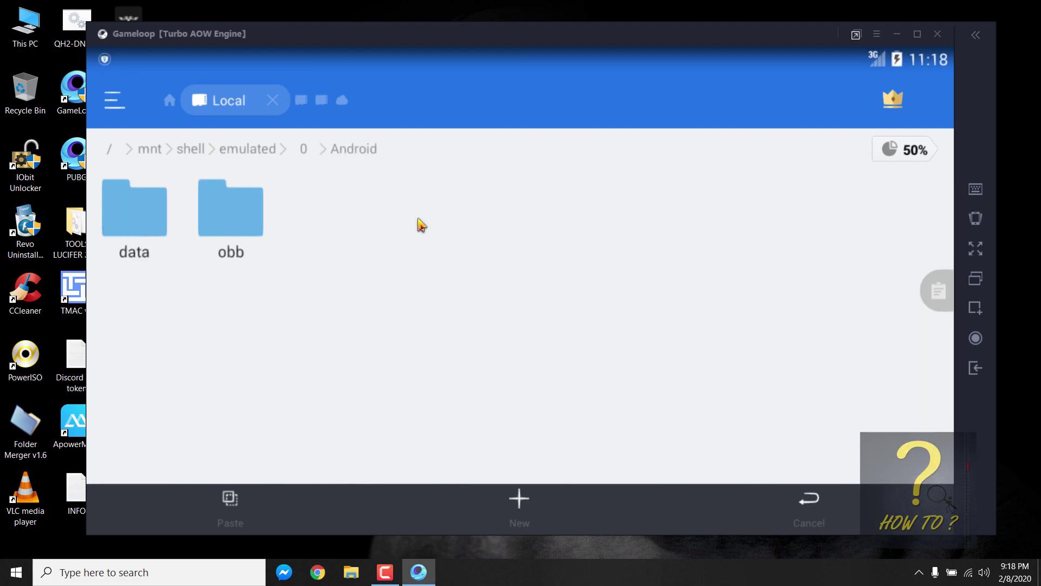
{"action": "left_click", "coordinate": [233, 510]}
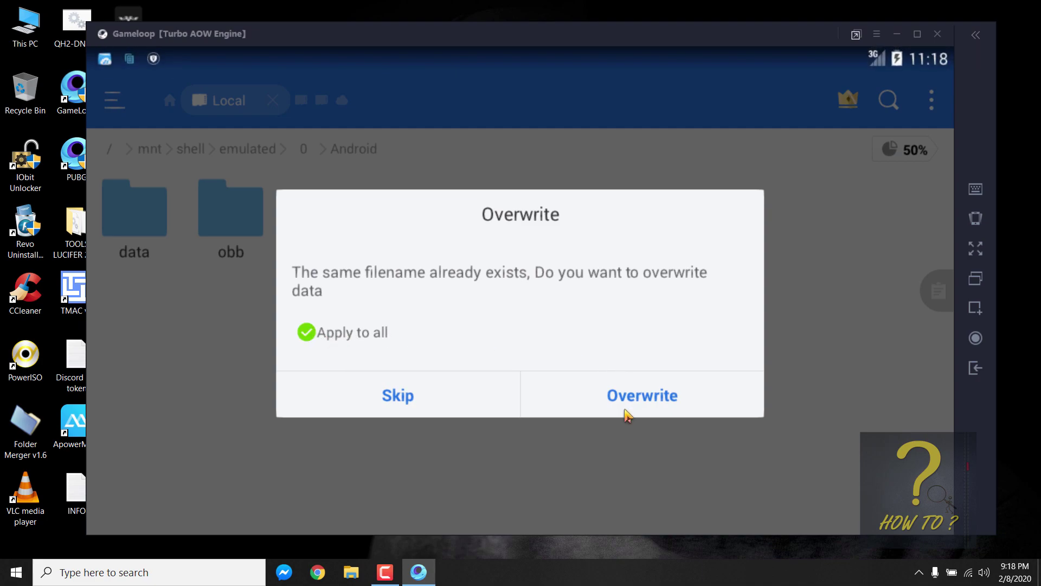
{"action": "left_click", "coordinate": [637, 399]}
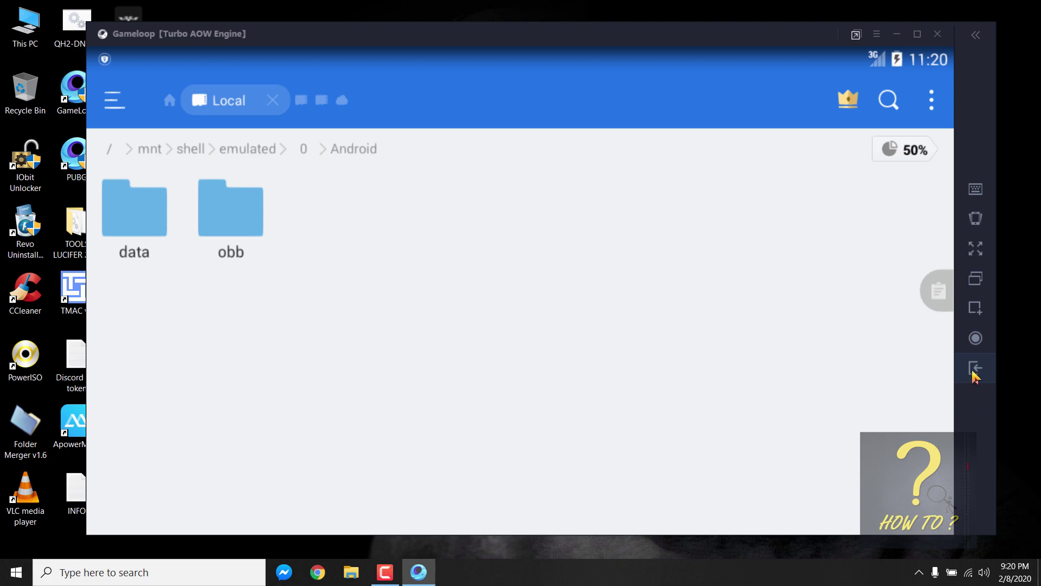
Leave ES File Explorer, launch PUBG MOBILE from the Android home screen and accept its storage permission request
{"action": "left_click", "coordinate": [973, 373]}
{"action": "left_click", "coordinate": [973, 373]}
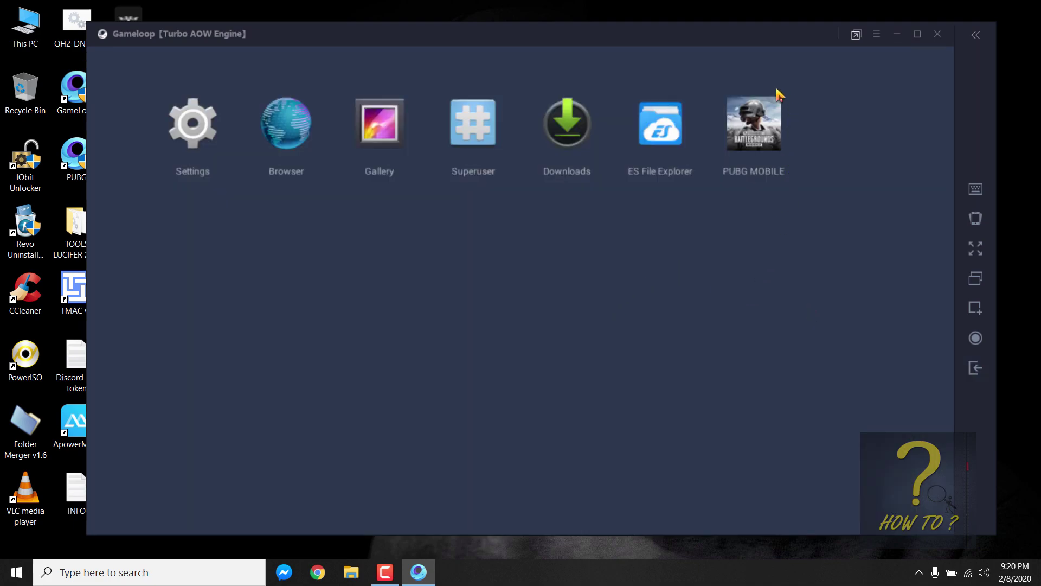
{"action": "left_click", "coordinate": [760, 142]}
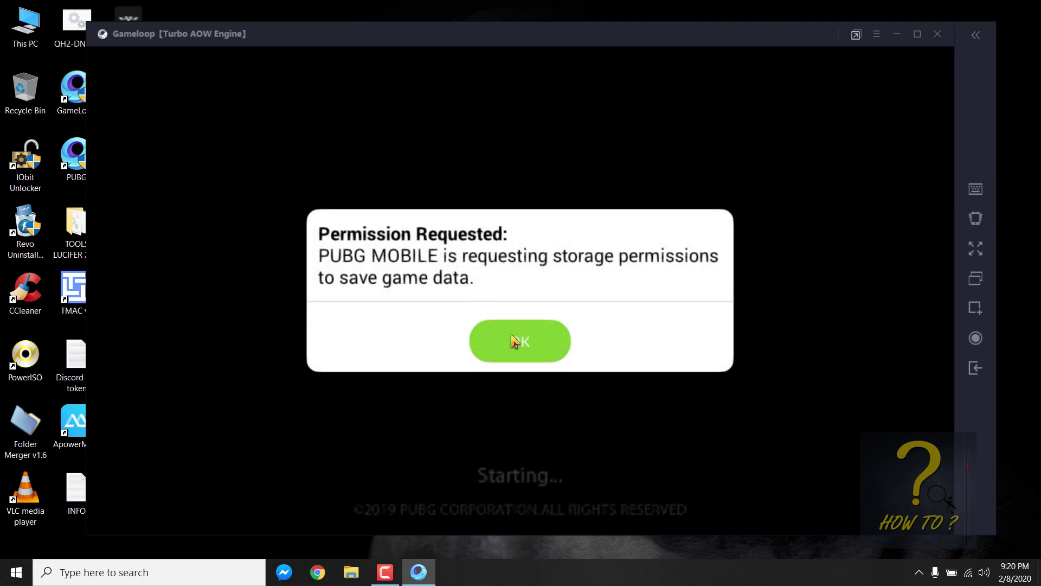
{"action": "left_click", "coordinate": [524, 343]}
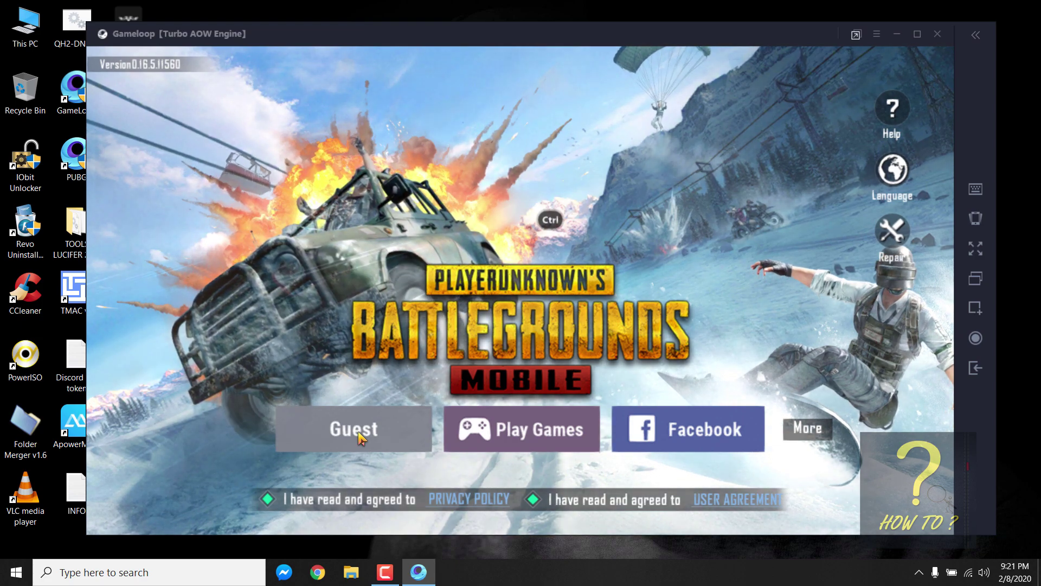
Sign in as a guest and create a female character with the ponytail hairstyle and the nickname qh2yt
{"action": "left_click", "coordinate": [359, 437]}
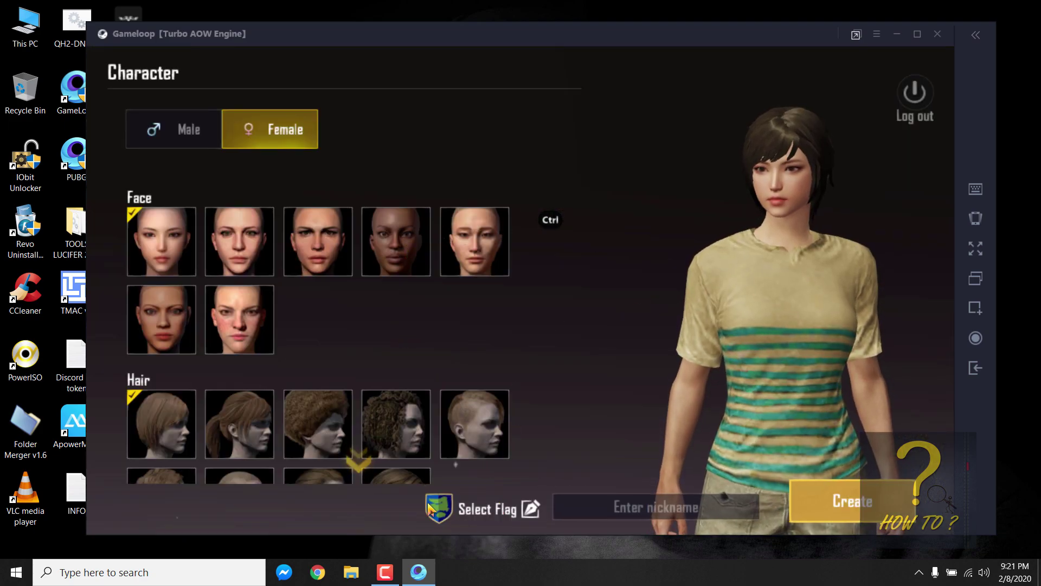
{"action": "left_click", "coordinate": [247, 439]}
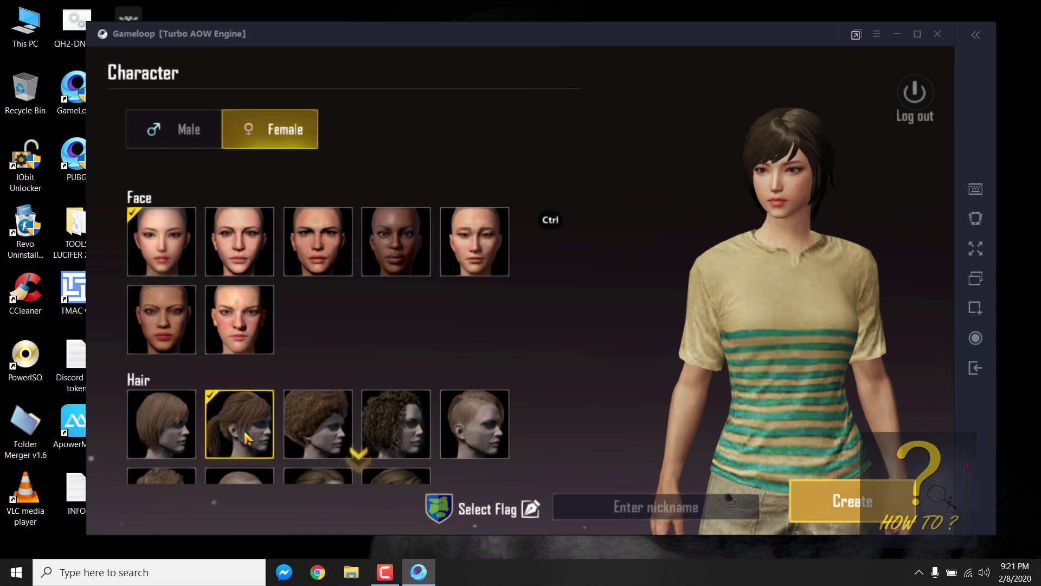
{"action": "left_click", "coordinate": [662, 510]}
{"action": "type", "text": "q"}
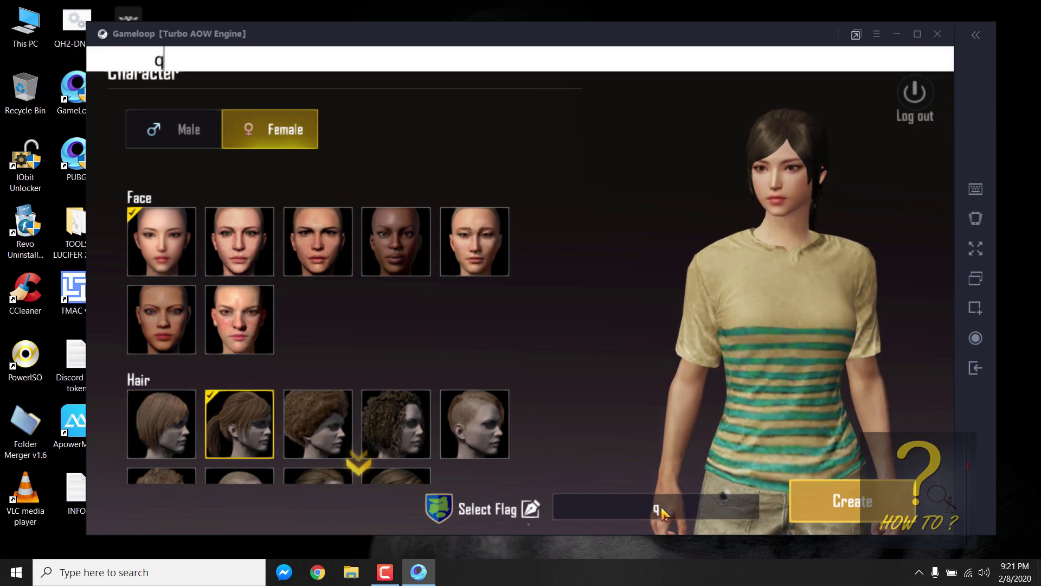
{"action": "type", "text": "h2"}
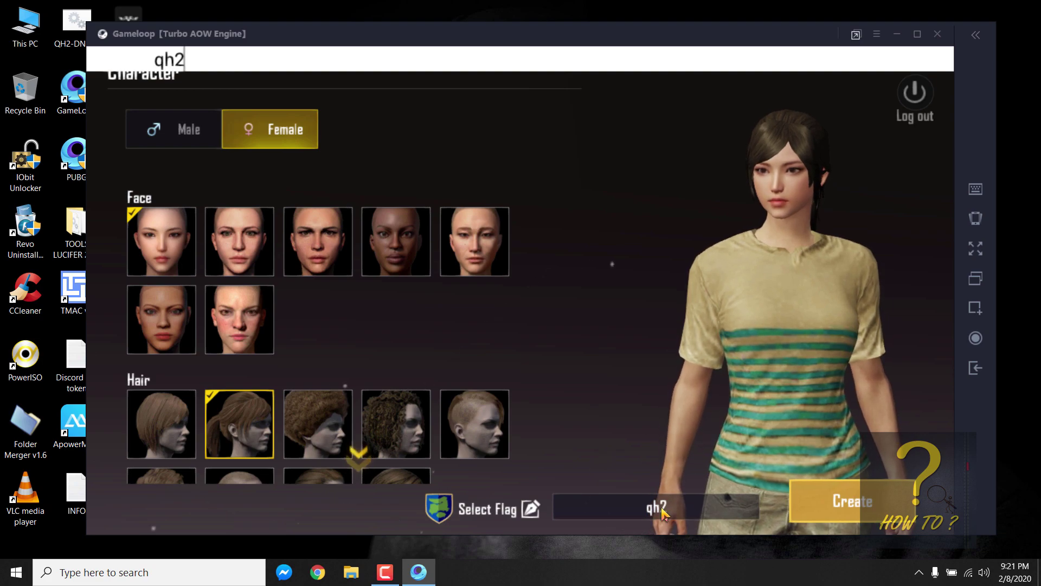
{"action": "type", "text": "-yt"}
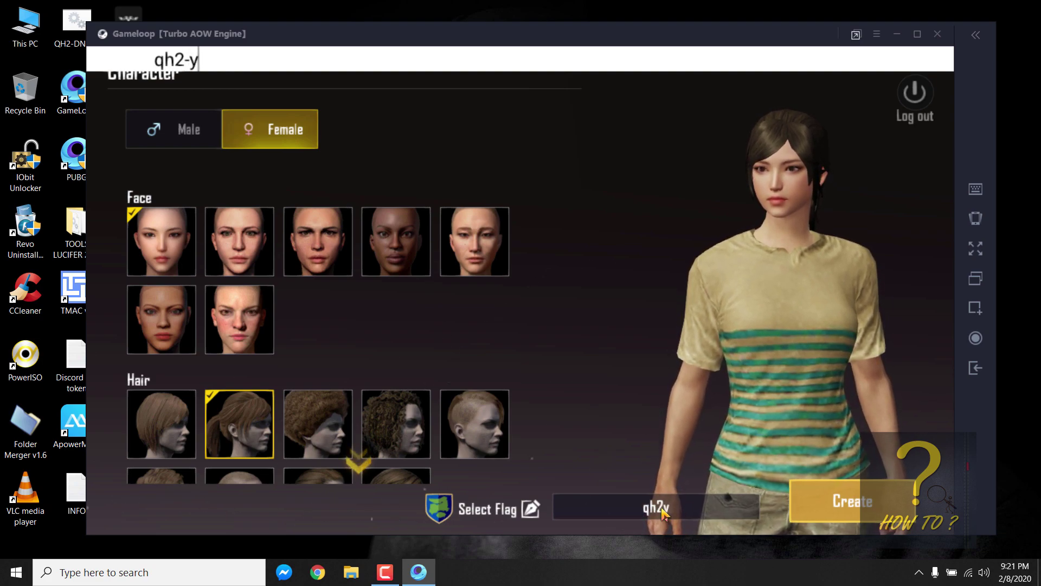
{"action": "left_click", "coordinate": [866, 510]}
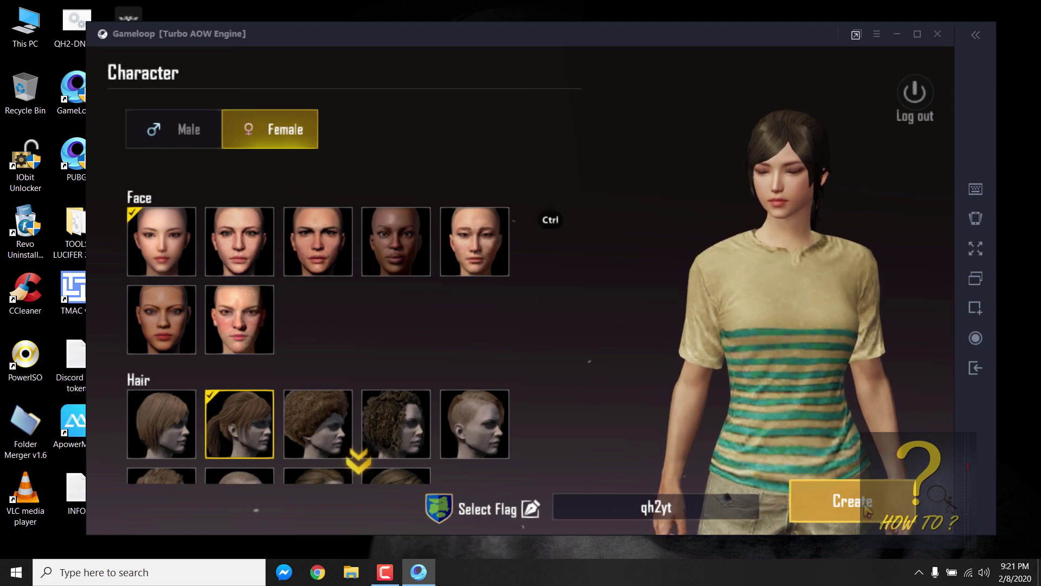
{"action": "left_click", "coordinate": [864, 507]}
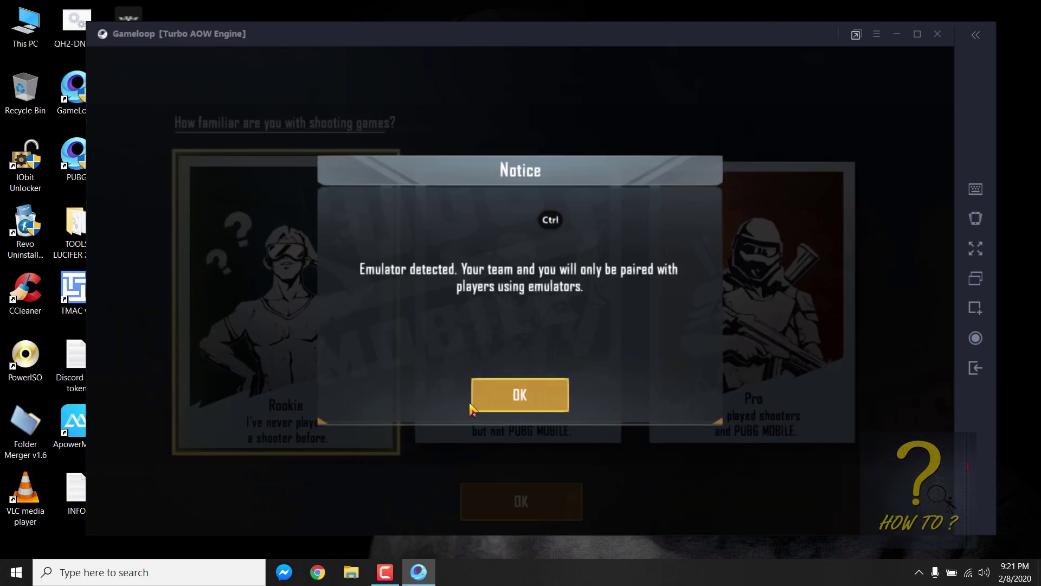
Accept the emulator notice and choose Pro as the shooting-game experience level
{"action": "left_click", "coordinate": [518, 406]}
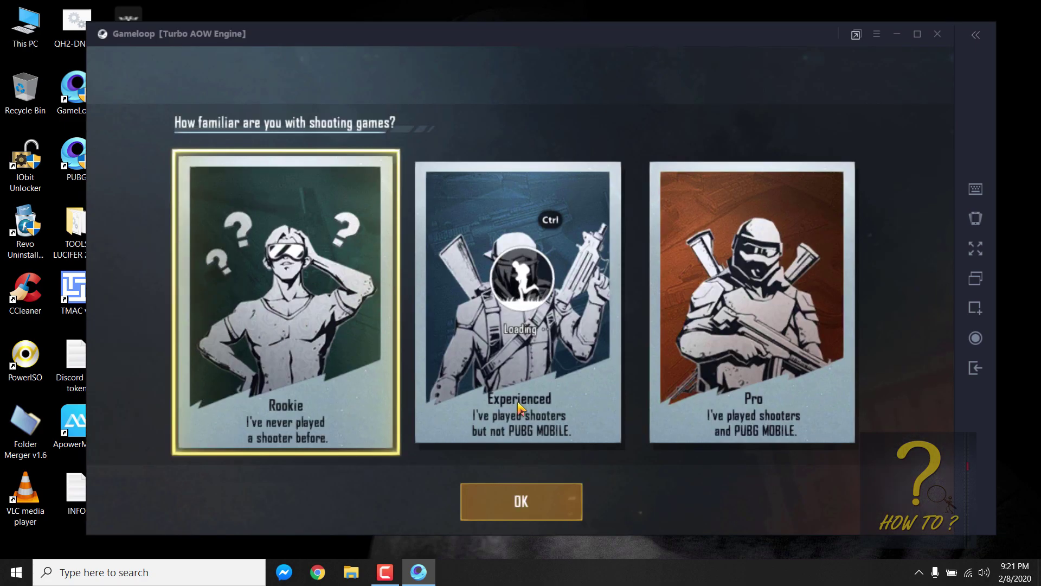
{"action": "left_click", "coordinate": [690, 401]}
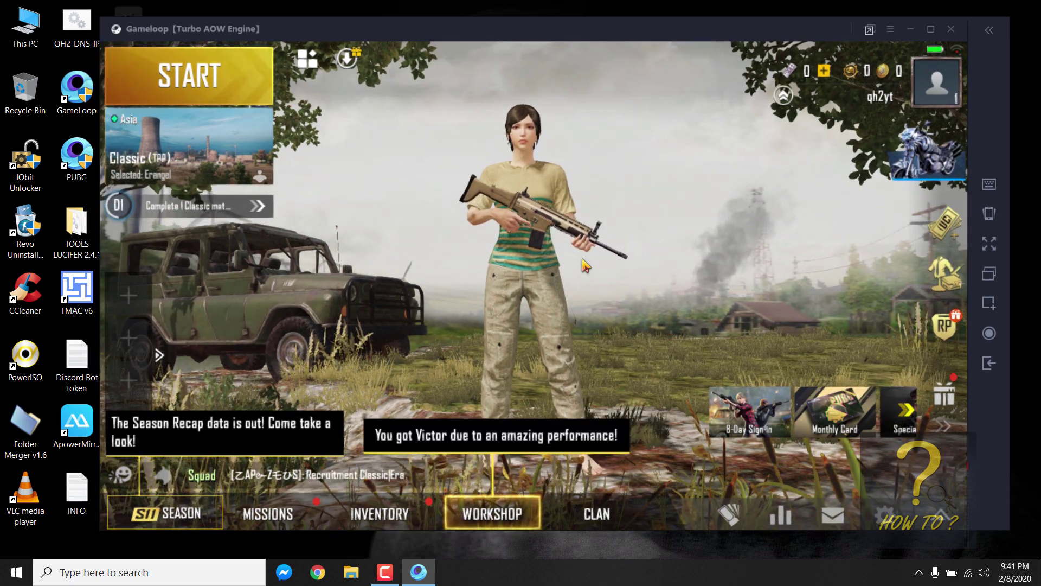
Look over the Classic mode map selection and return to the lobby
{"action": "left_click", "coordinate": [182, 156]}
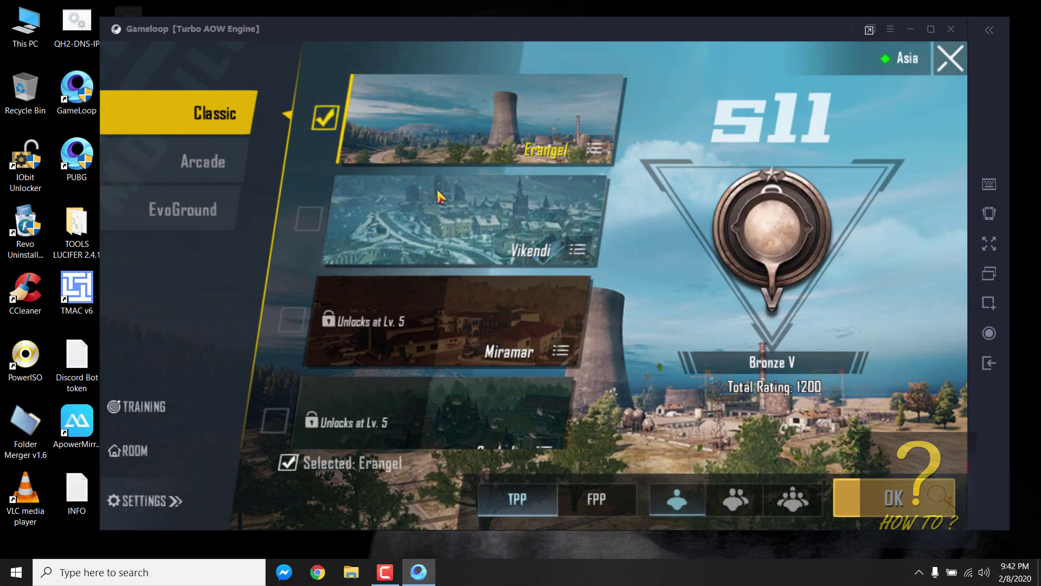
{"action": "scroll", "coordinate": [428, 360], "scroll_direction": "down", "scroll_amount": 2}
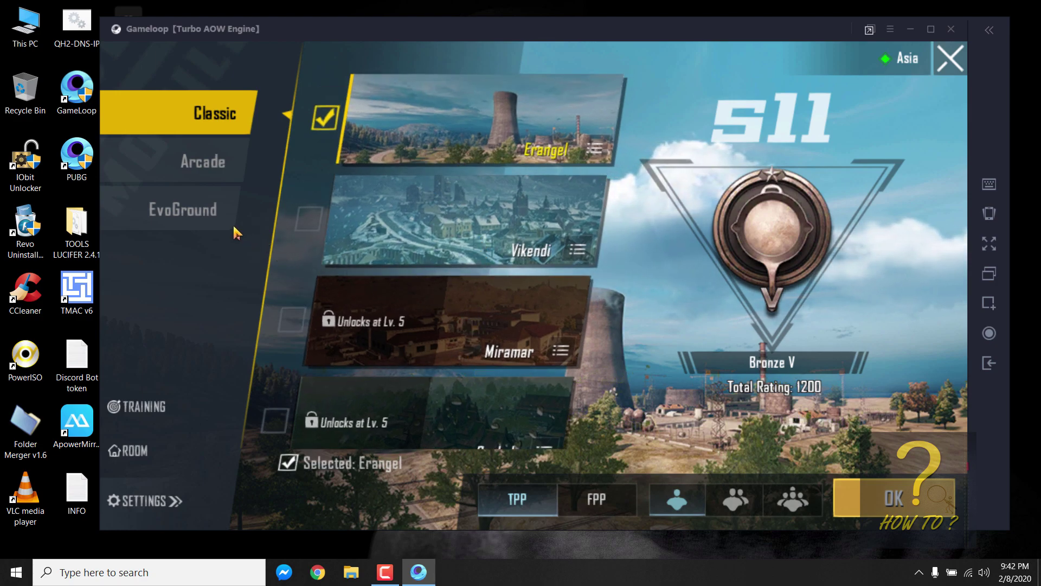
{"action": "left_click", "coordinate": [951, 60]}
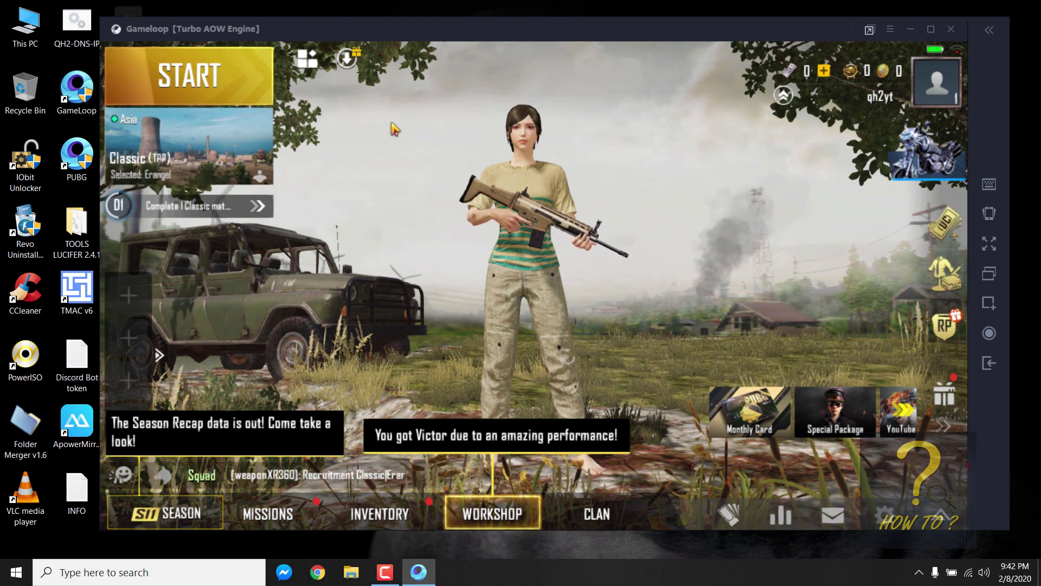
Check the download status of the resource packs and maps in the lobby's download list and close it
{"action": "left_click", "coordinate": [347, 58]}
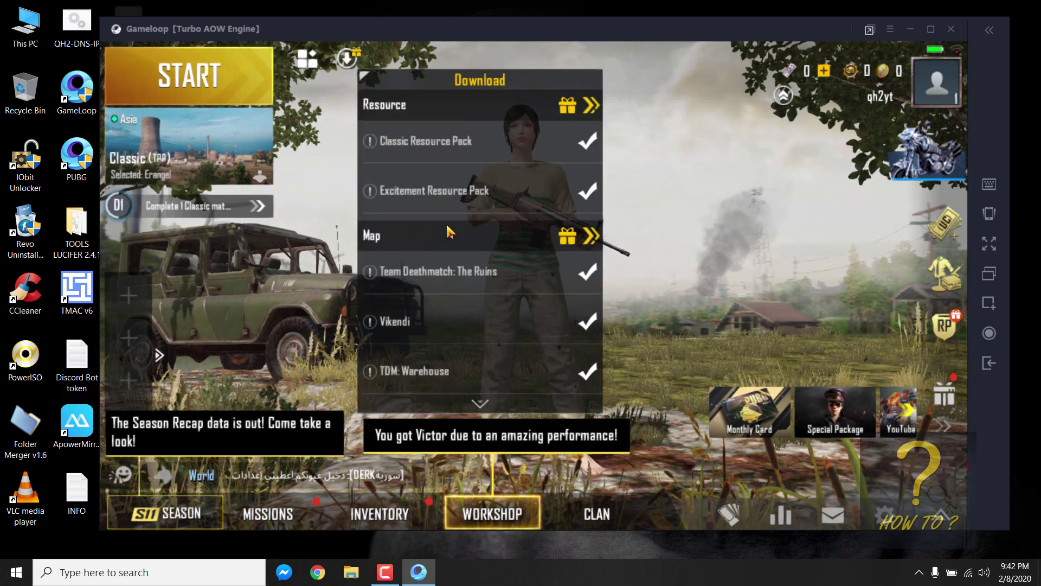
{"action": "scroll", "coordinate": [448, 232], "scroll_direction": "down", "scroll_amount": 3}
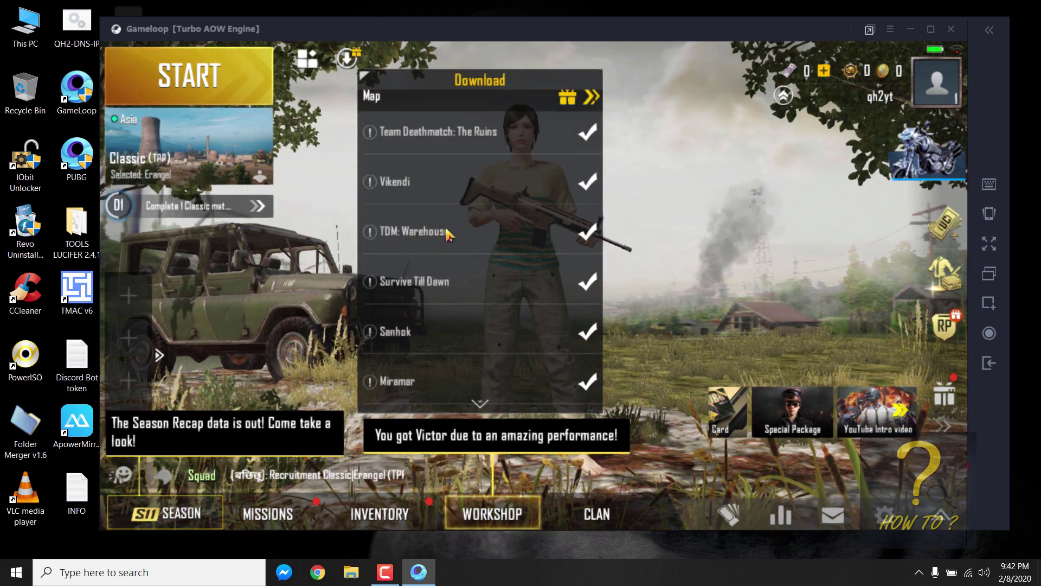
{"action": "scroll", "coordinate": [461, 163], "scroll_direction": "up", "scroll_amount": 3}
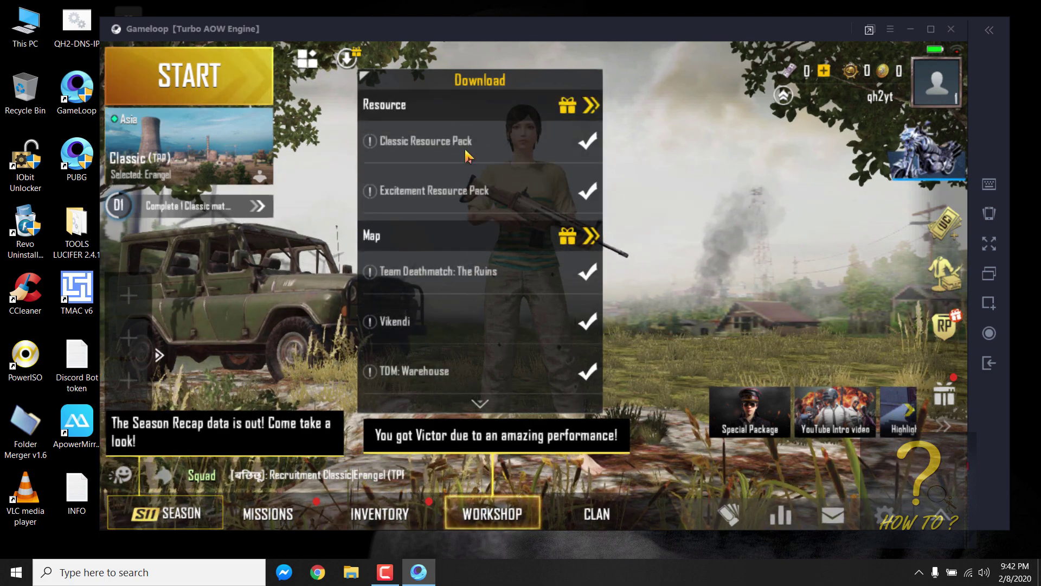
{"action": "scroll", "coordinate": [466, 156], "scroll_direction": "down", "scroll_amount": 3}
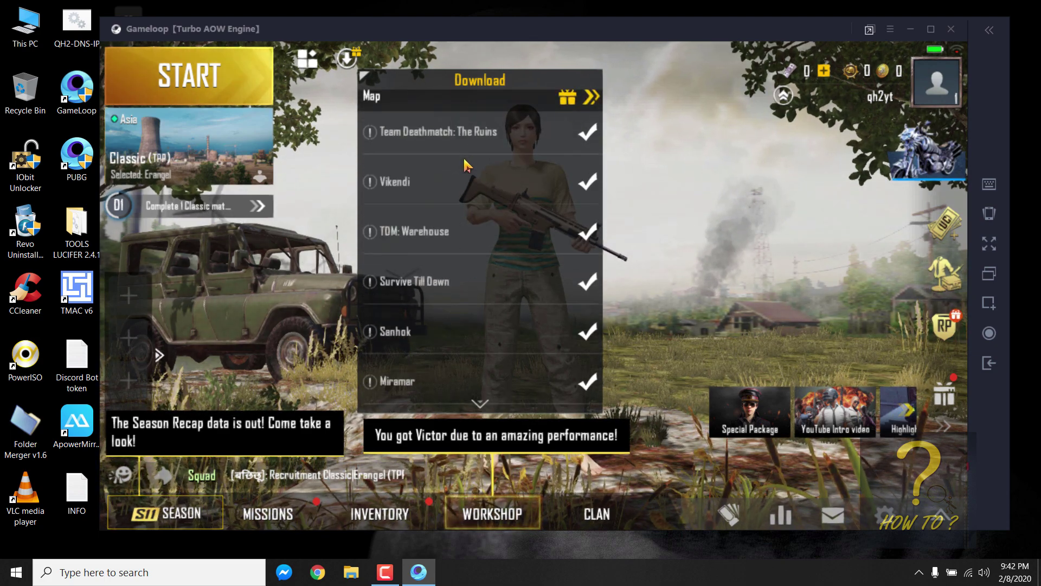
{"action": "left_click", "coordinate": [337, 63]}
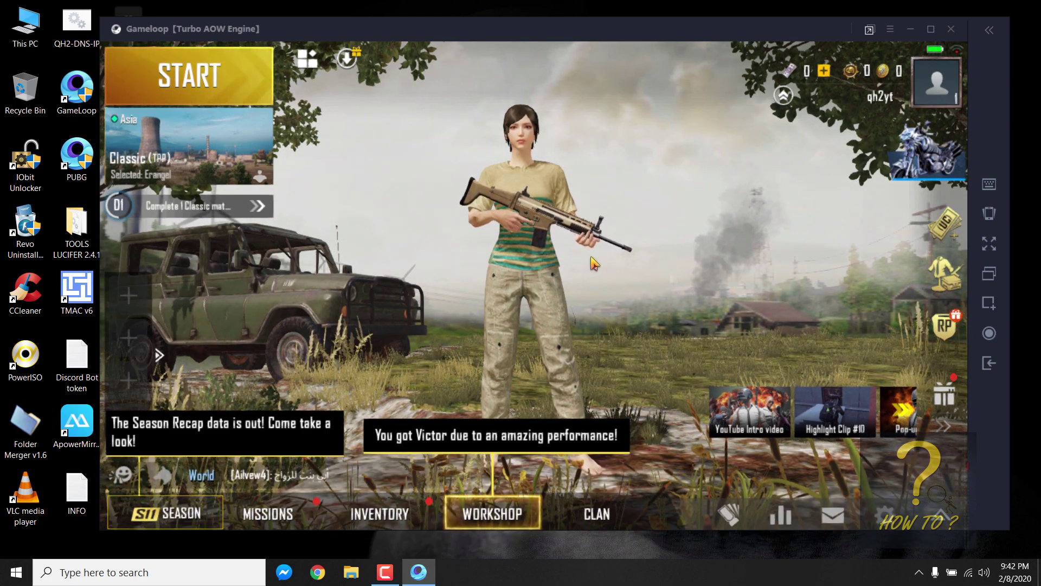
Enter the TPP training ground from the game mode selection
{"action": "left_click", "coordinate": [190, 163]}
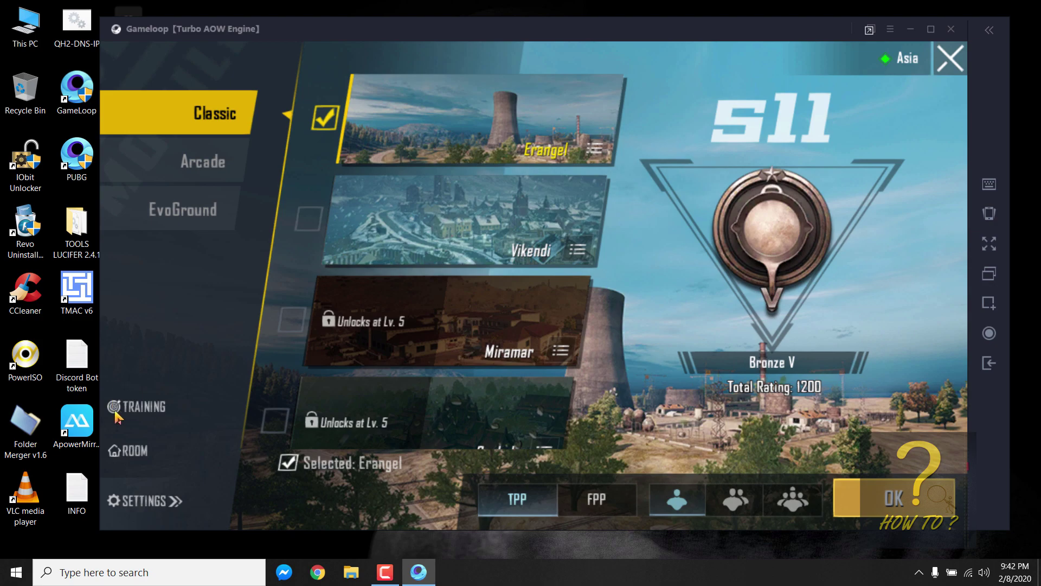
{"action": "left_click", "coordinate": [159, 408]}
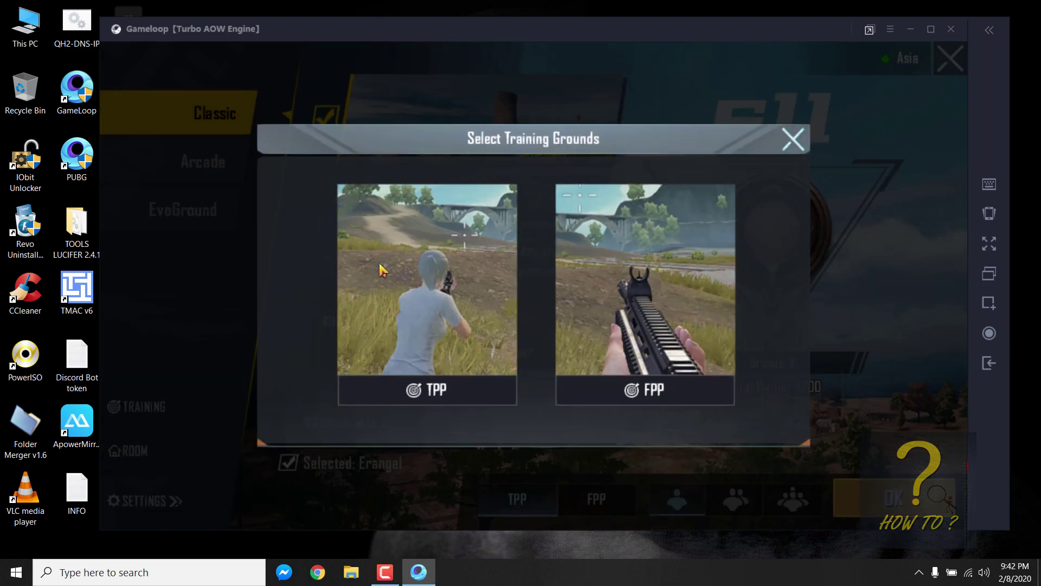
{"action": "left_click", "coordinate": [415, 321]}
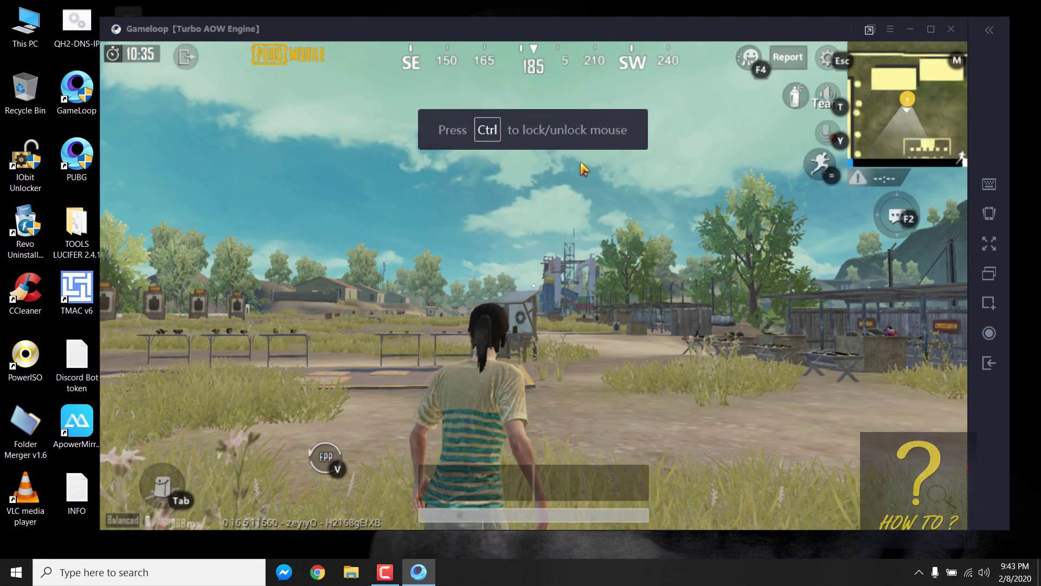
Look around the training ground in several directions to test the character's view controls
{"action": "left_click_drag", "start_coordinate": [582, 169], "coordinate": [177, 222]}
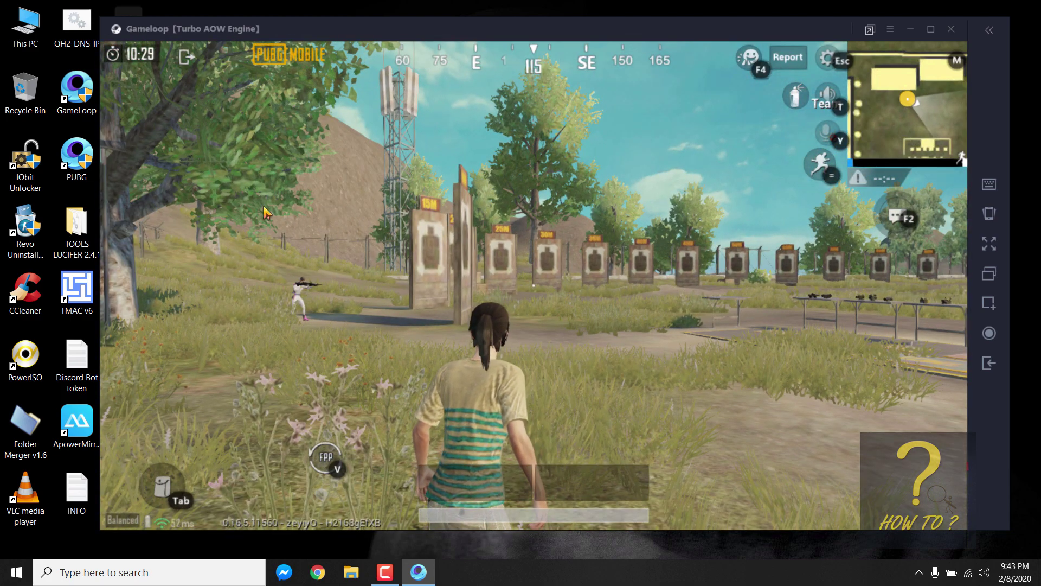
{"action": "key", "text": "w"}
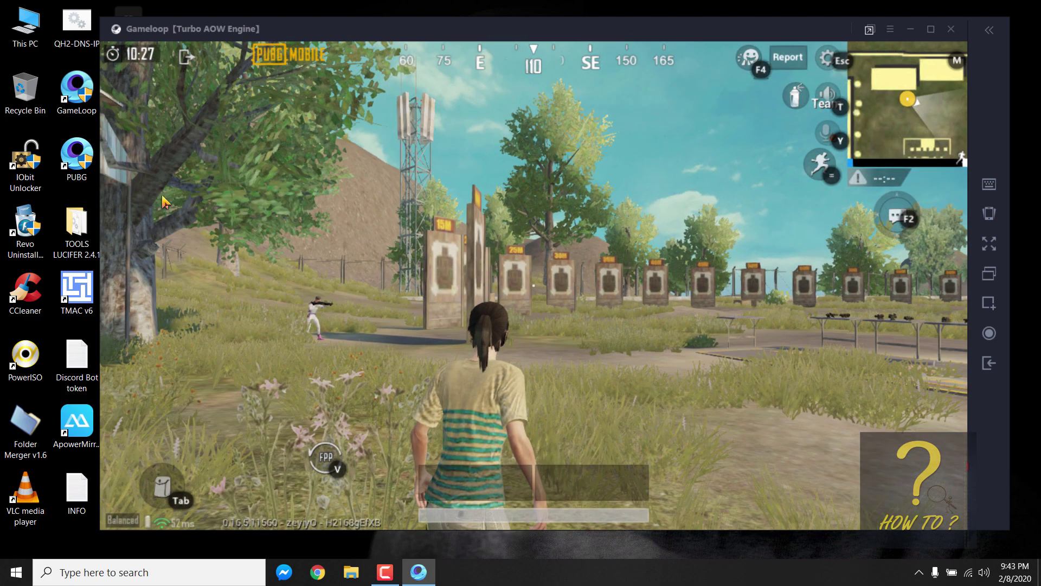
{"action": "left_click_drag", "start_coordinate": [311, 205], "coordinate": [846, 237]}
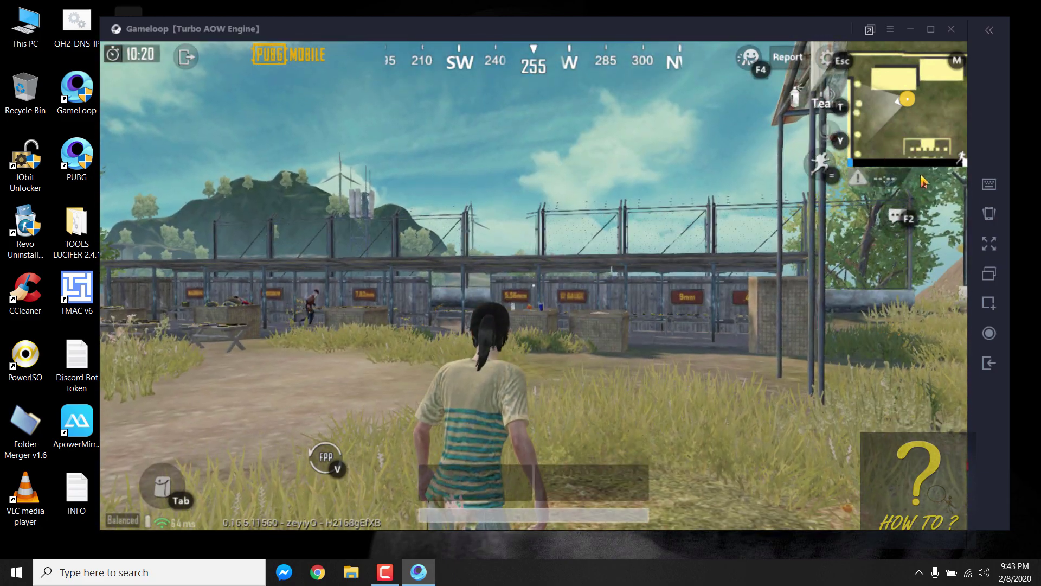
{"action": "left_click_drag", "start_coordinate": [868, 179], "coordinate": [260, 171]}
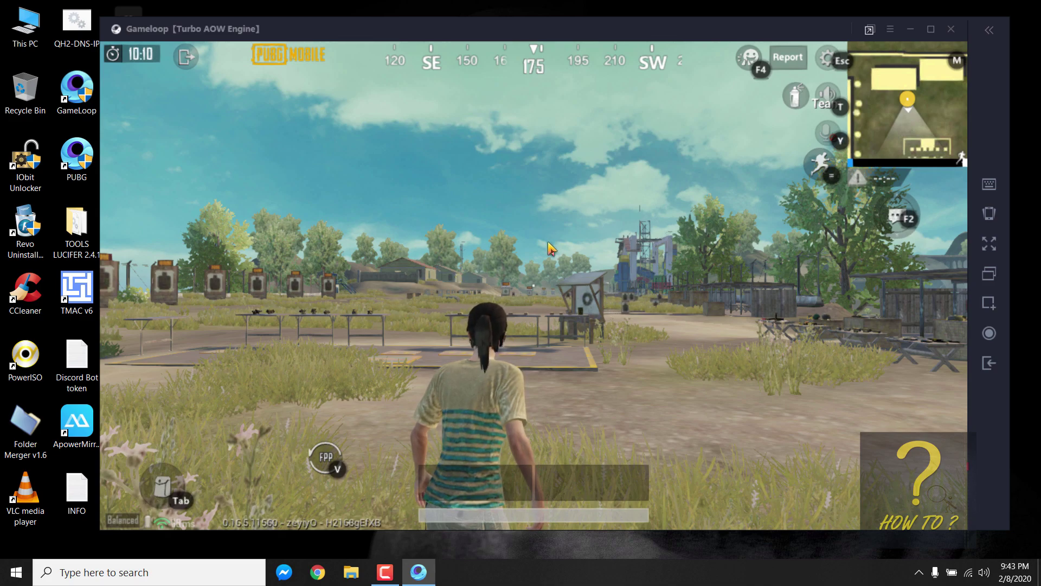
Apply Layout 2 to the first Classic control scheme in the game settings, save it and return to the training ground
{"action": "left_click", "coordinate": [830, 59]}
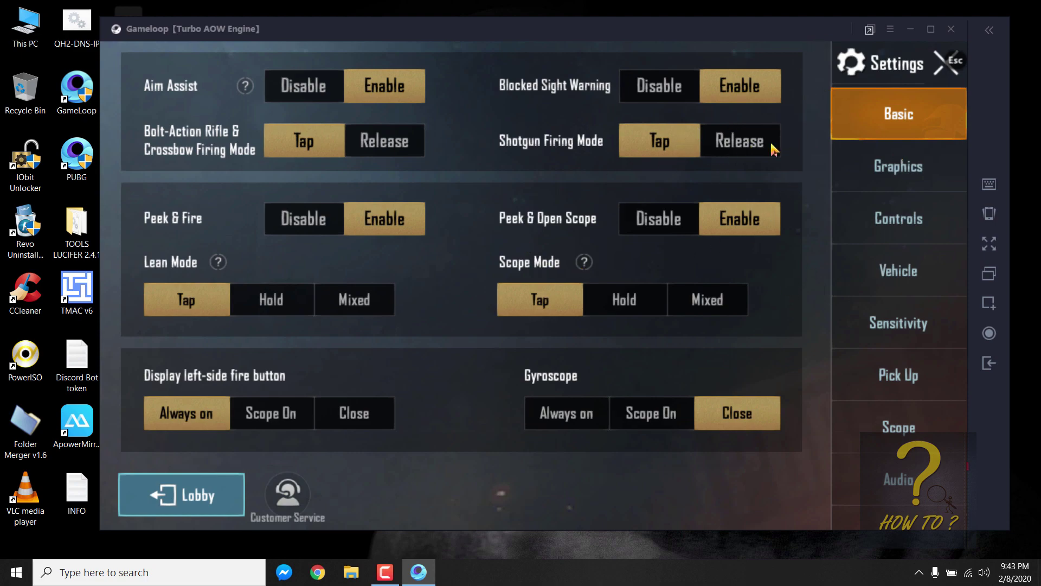
{"action": "left_click", "coordinate": [915, 225]}
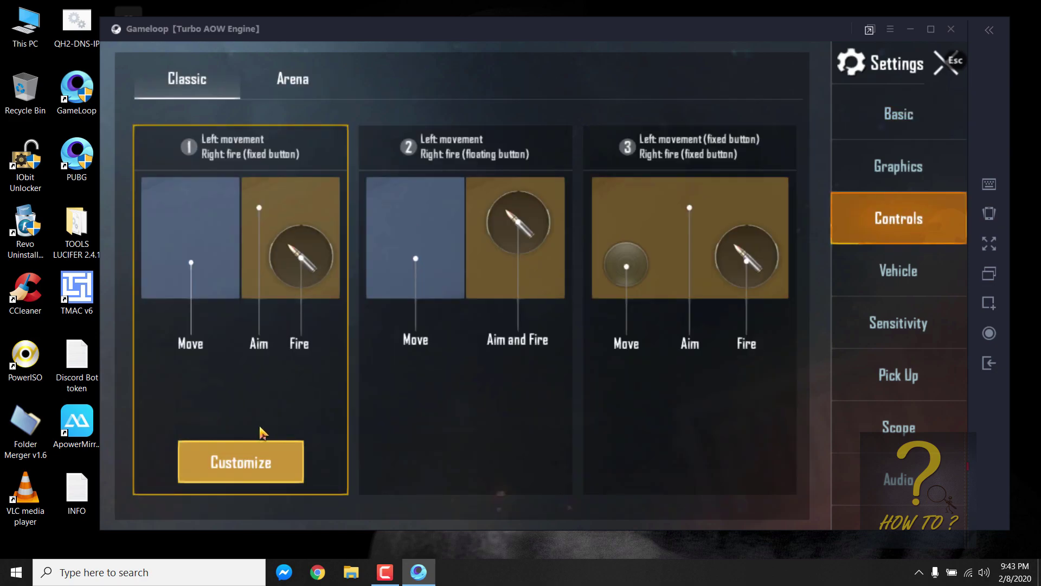
{"action": "left_click", "coordinate": [242, 462]}
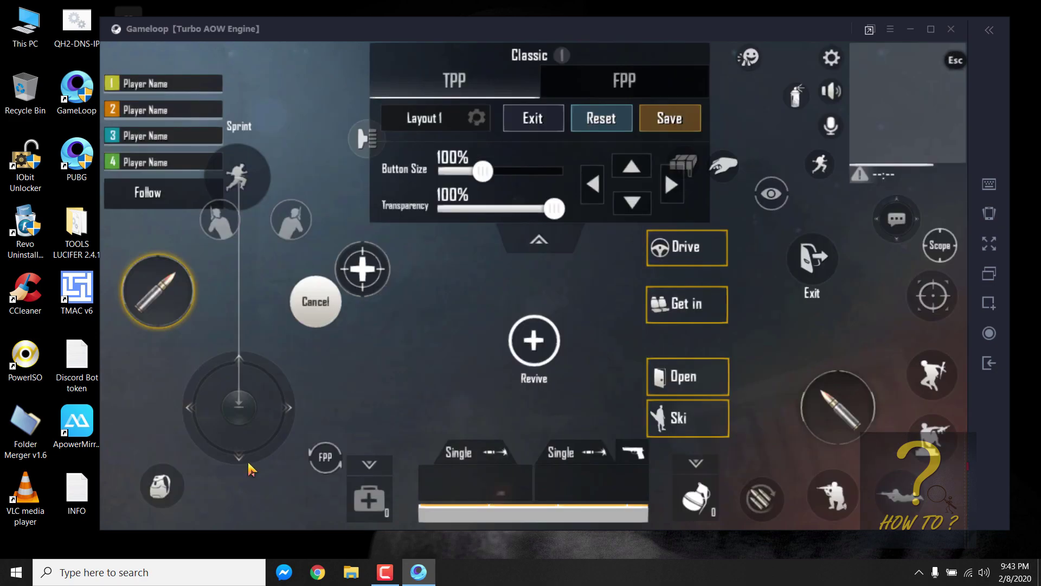
{"action": "left_click", "coordinate": [479, 119]}
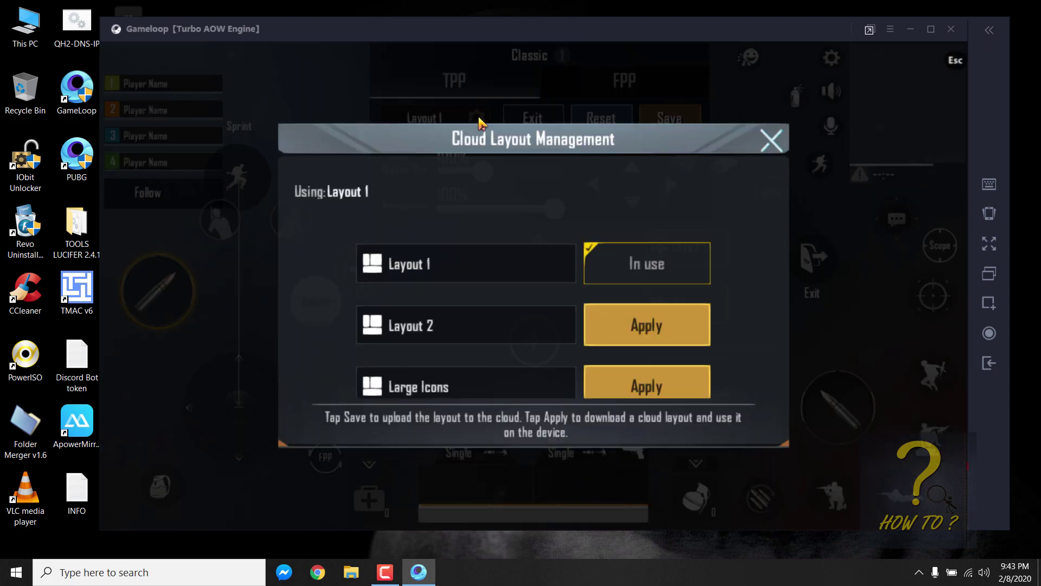
{"action": "left_click", "coordinate": [630, 326]}
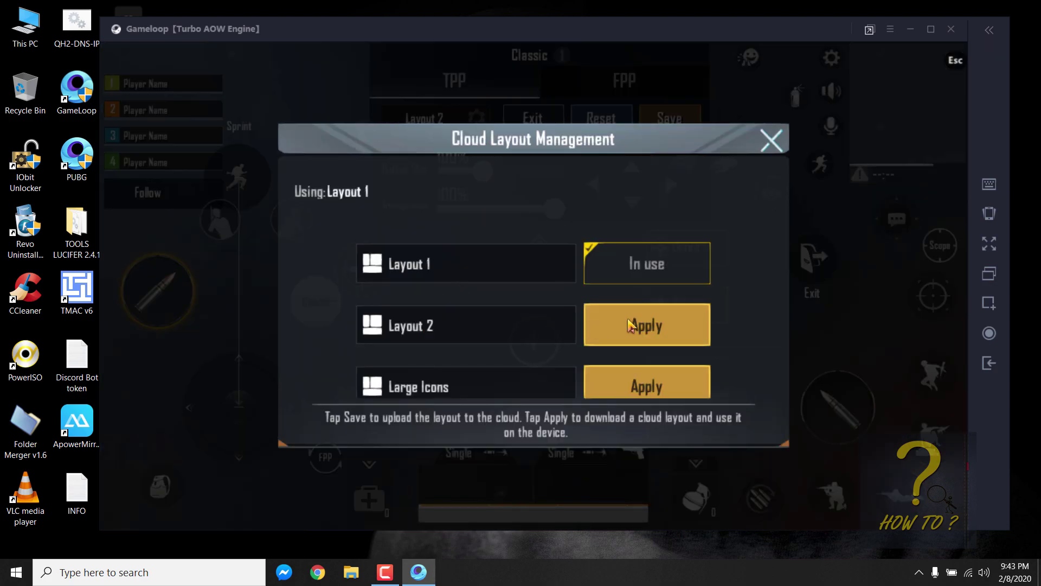
{"action": "left_click", "coordinate": [772, 139]}
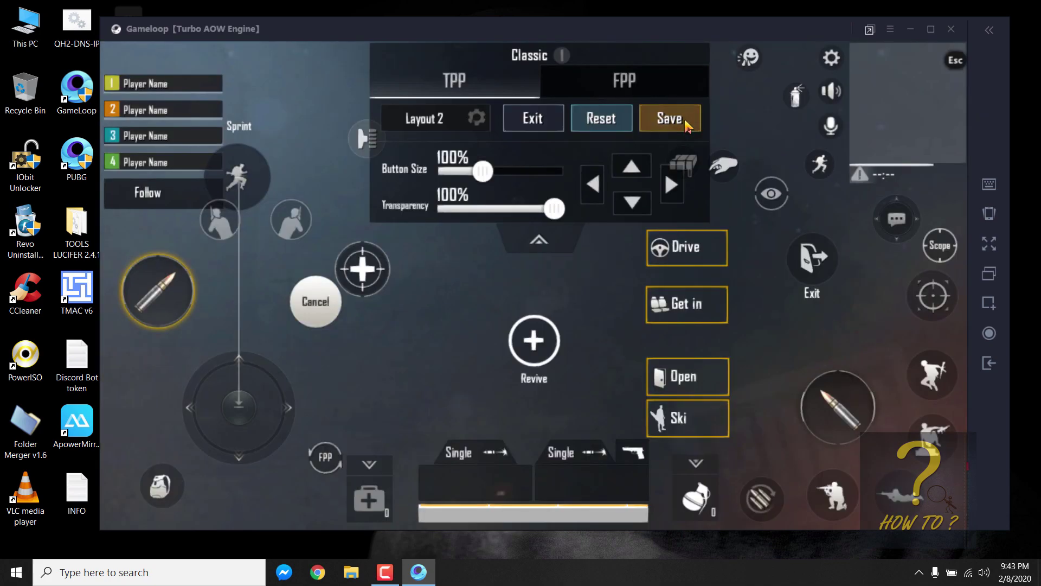
{"action": "left_click", "coordinate": [670, 119]}
{"action": "left_click", "coordinate": [537, 120]}
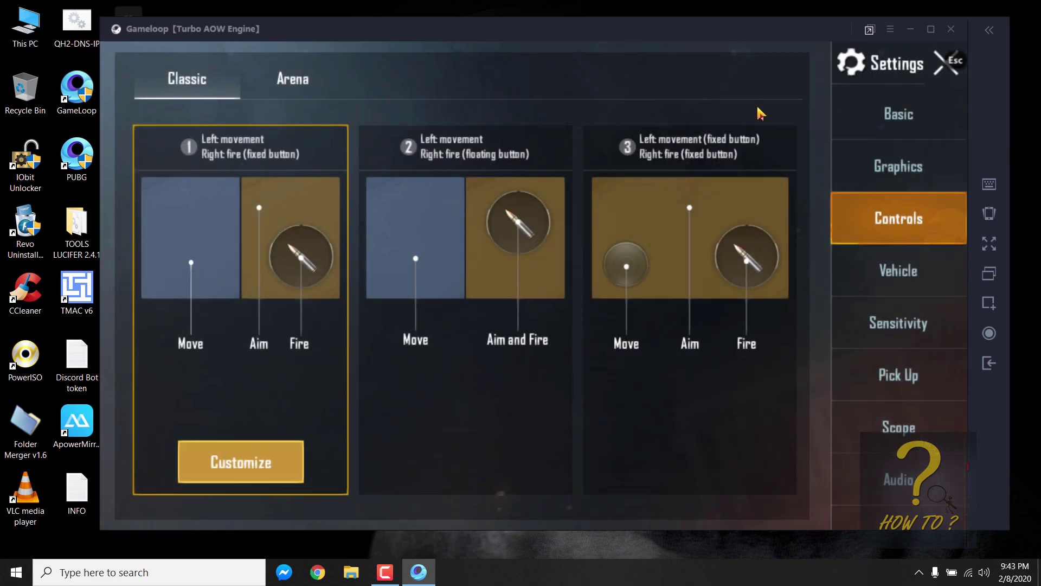
{"action": "left_click", "coordinate": [946, 64]}
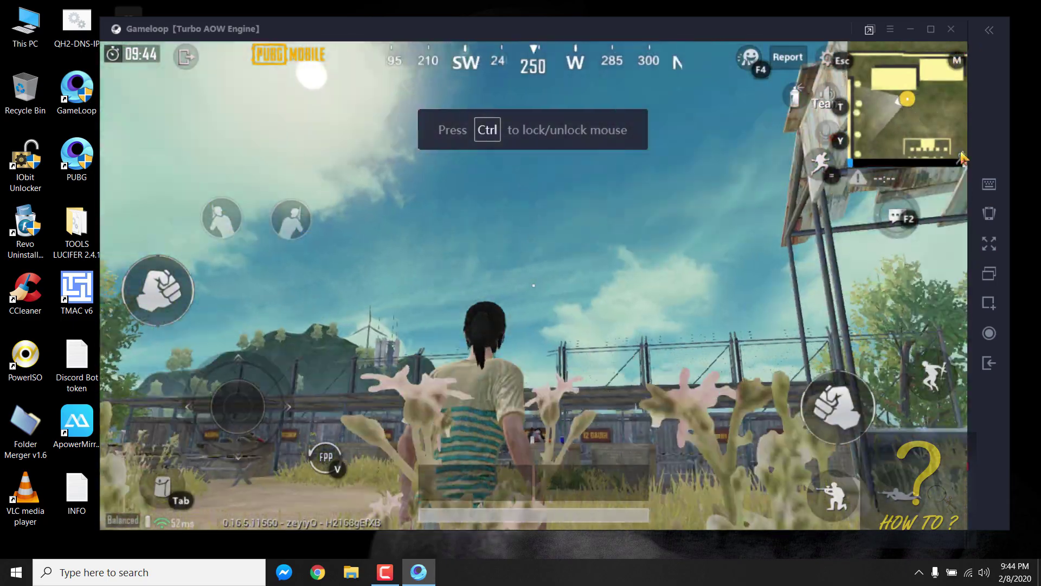
Turn the character's view across the training ground to check how the mouse look responds
{"action": "left_click_drag", "start_coordinate": [963, 159], "coordinate": [153, 316]}
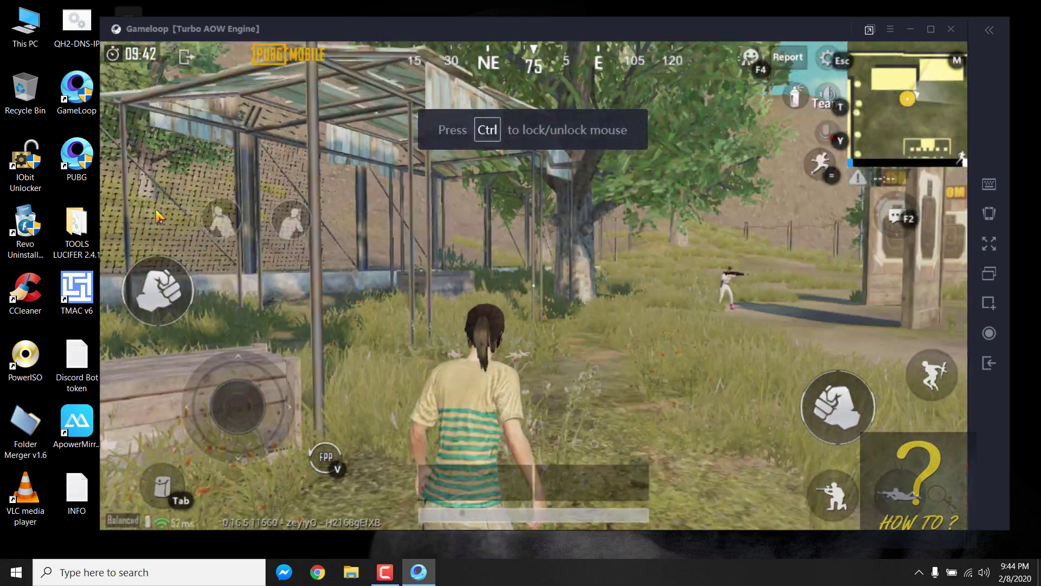
{"action": "left_click_drag", "start_coordinate": [157, 216], "coordinate": [542, 190]}
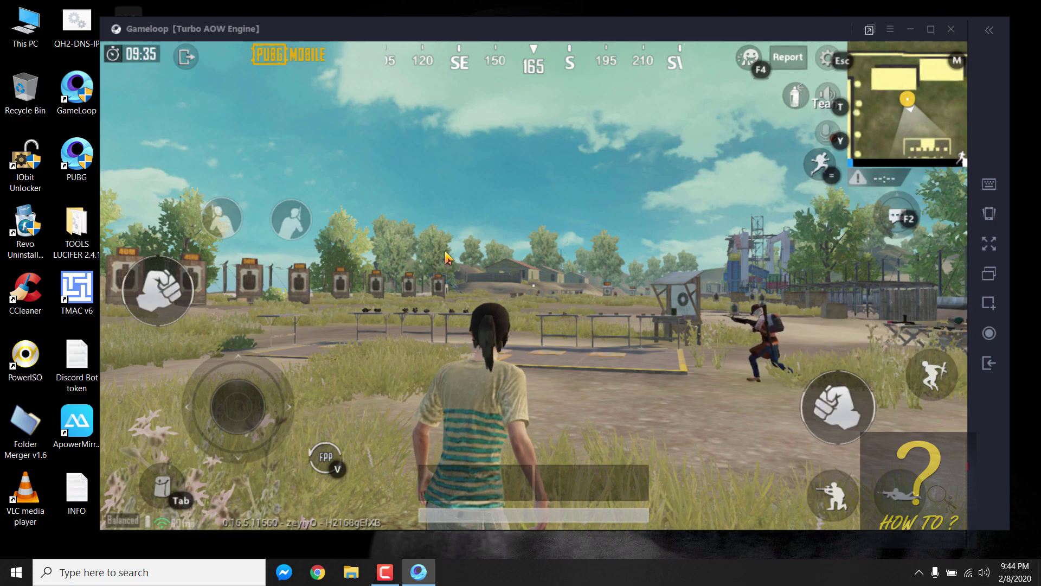
Open the emulator's key mapping editor and move its window so that the settings and save option are visible
{"action": "left_click", "coordinate": [990, 185]}
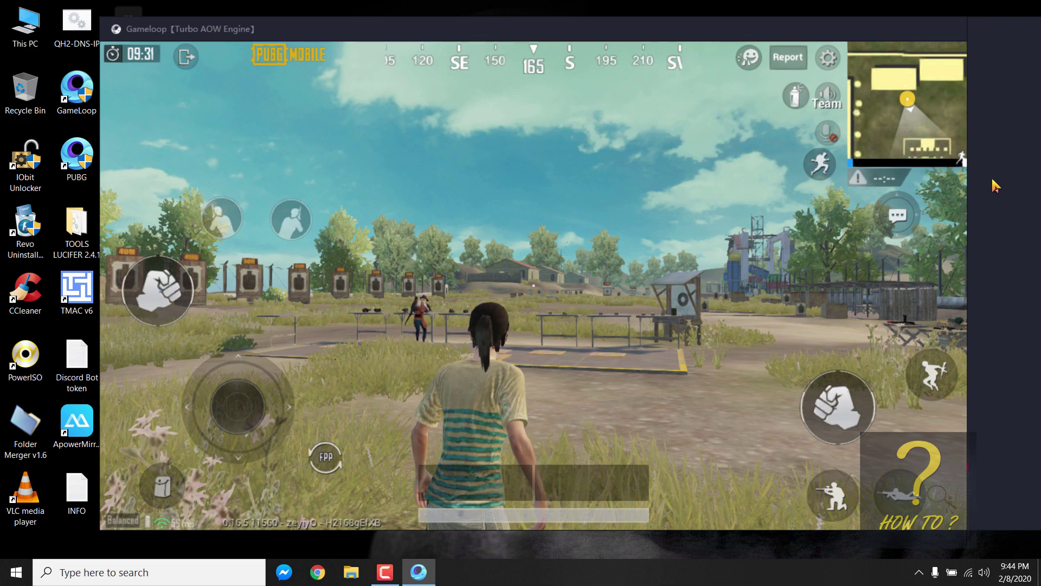
{"action": "left_click", "coordinate": [995, 207]}
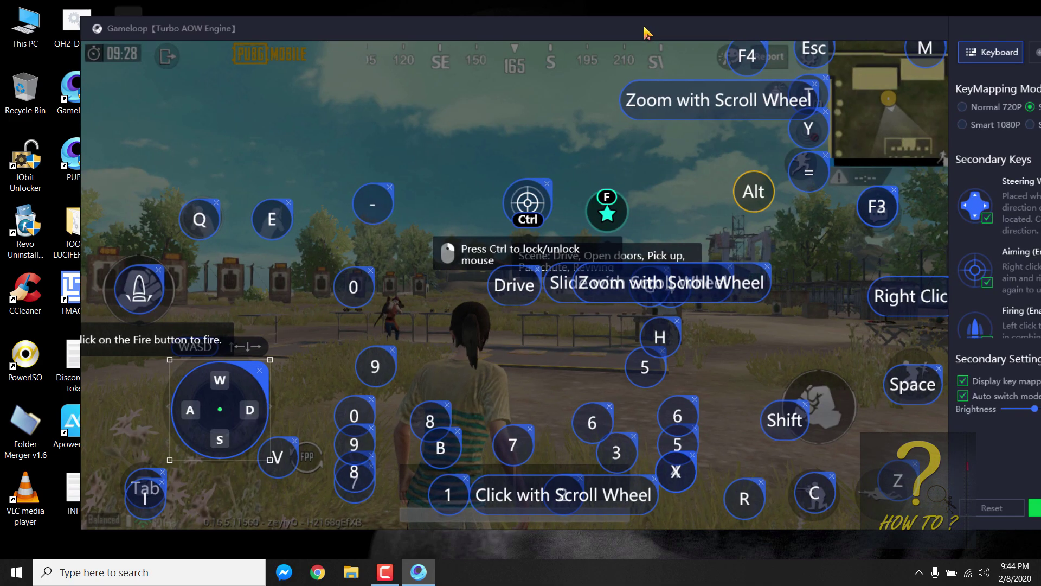
{"action": "left_click_drag", "start_coordinate": [644, 27], "coordinate": [591, 25]}
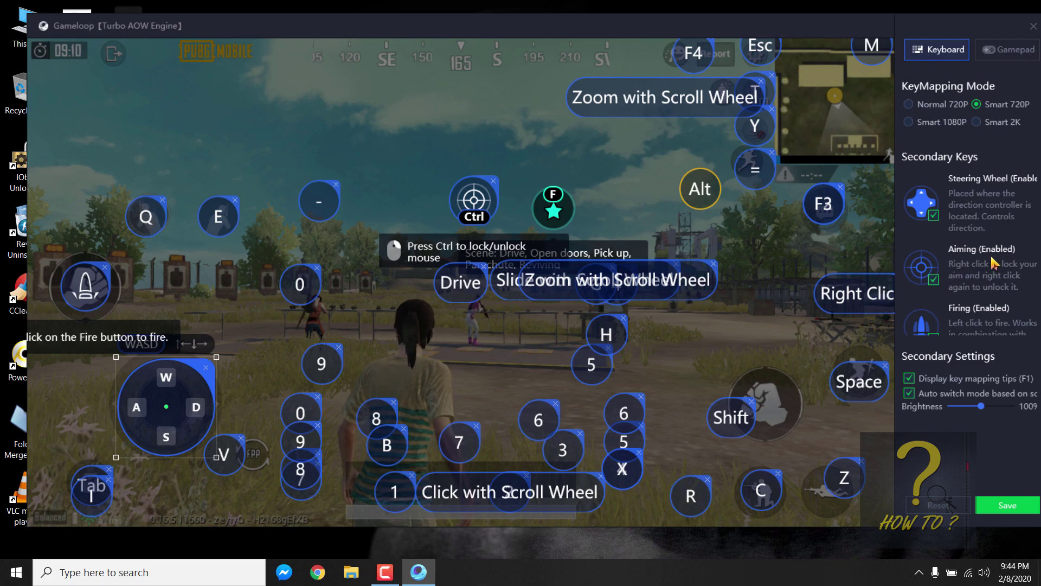
Disable and re-enable the Aiming mapping, place it beside the F star key, bind it to Ctrl, and save the mapping
{"action": "left_click", "coordinate": [933, 279]}
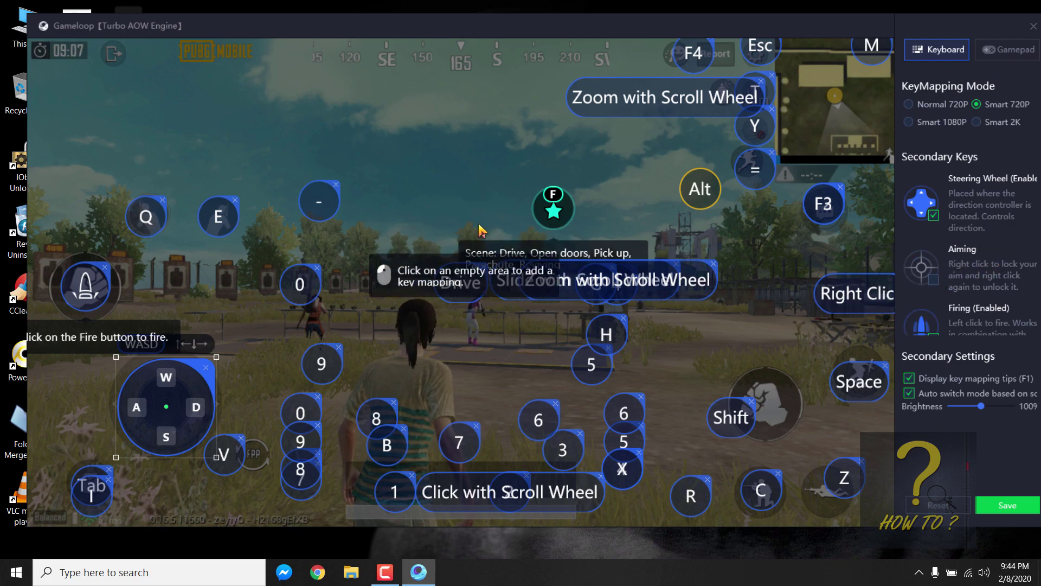
{"action": "left_click", "coordinate": [933, 280]}
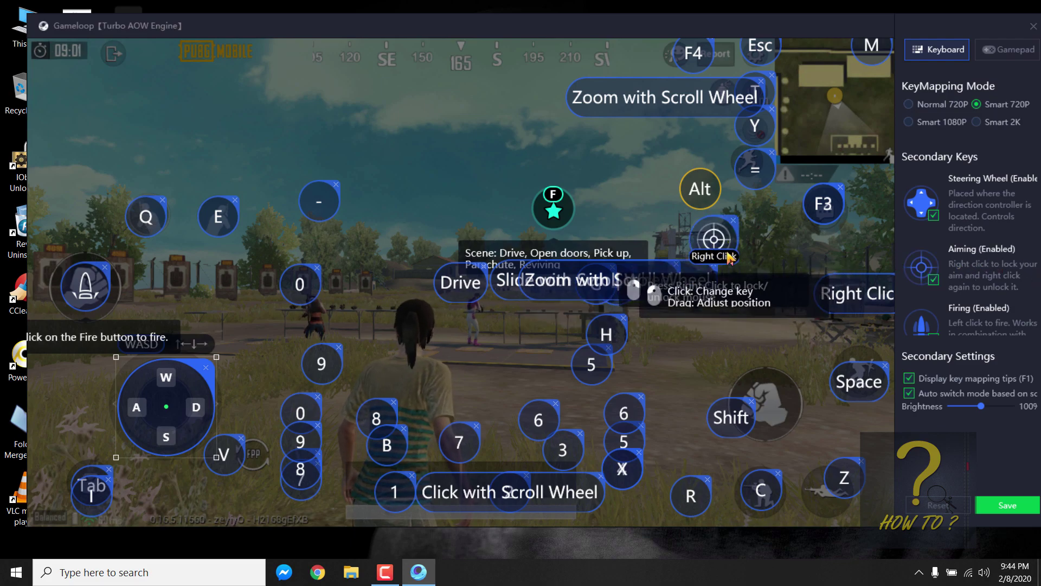
{"action": "left_click_drag", "start_coordinate": [718, 240], "coordinate": [487, 208]}
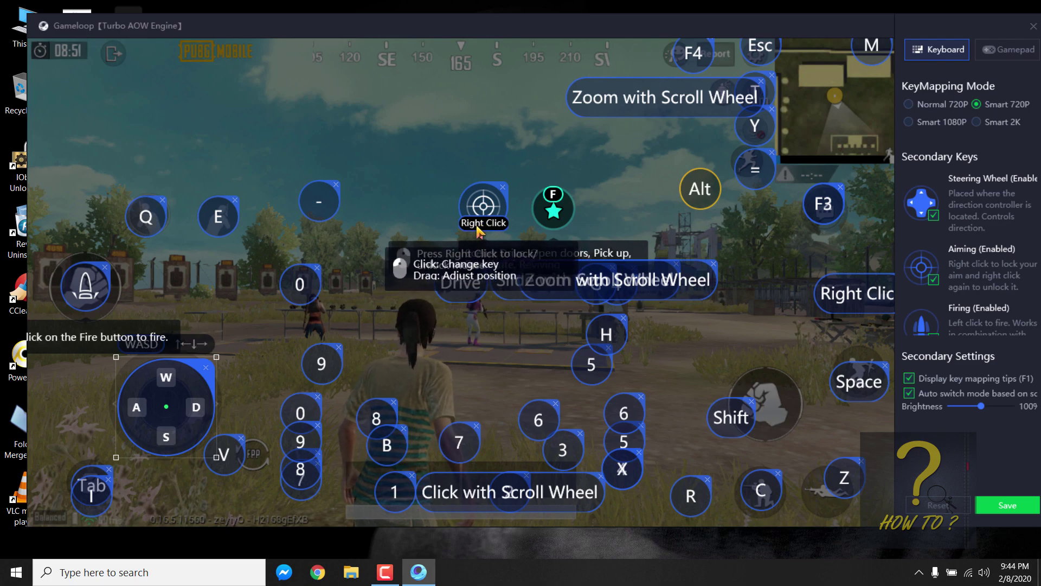
{"action": "left_click", "coordinate": [485, 224]}
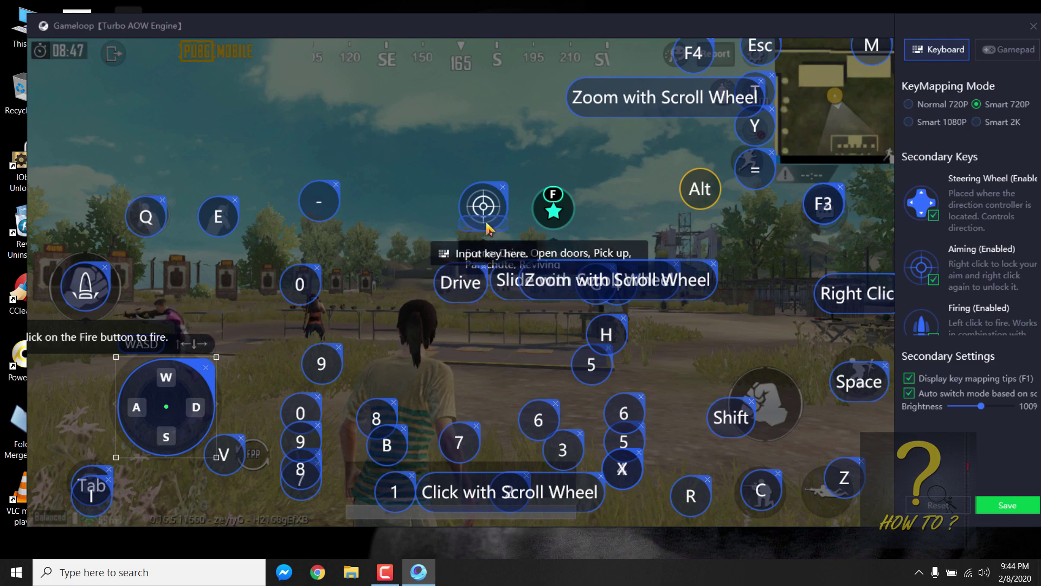
{"action": "key", "text": "ctrl"}
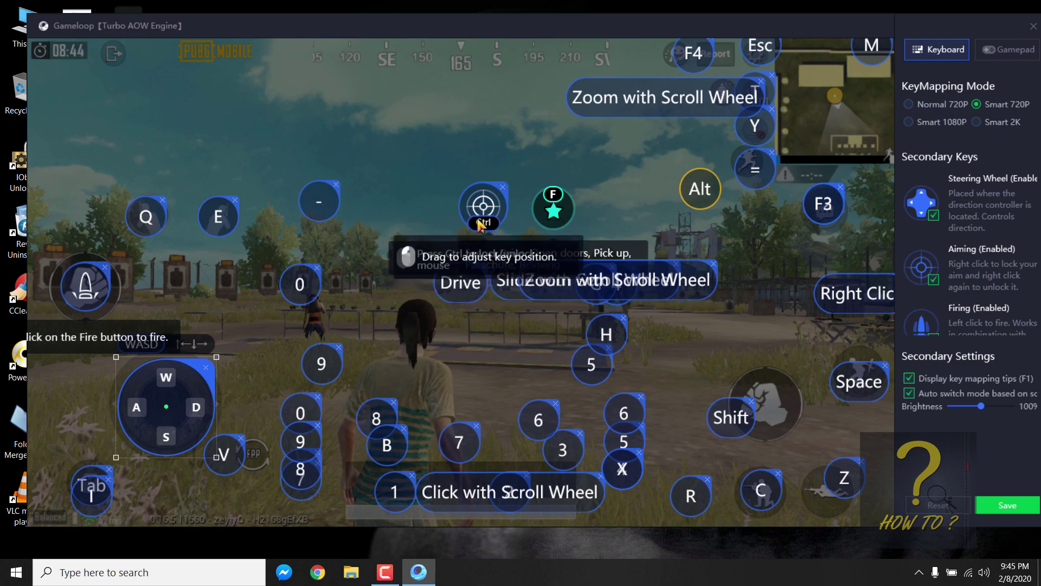
{"action": "left_click", "coordinate": [1007, 506]}
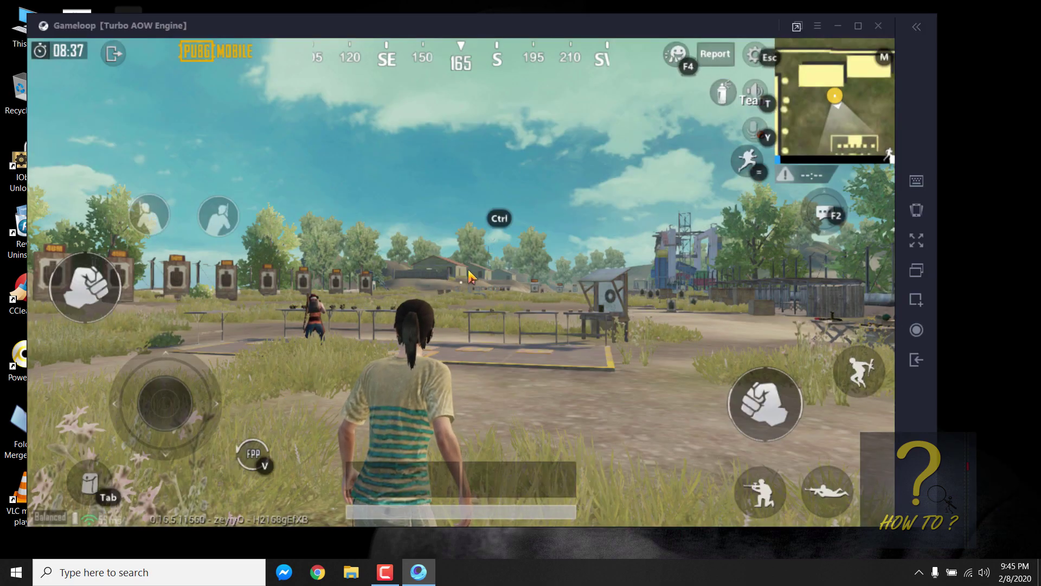
Run the character toward the weapon tables while turning the view to test movement and mouse control
{"action": "left_click_drag", "start_coordinate": [557, 216], "coordinate": [593, 216]}
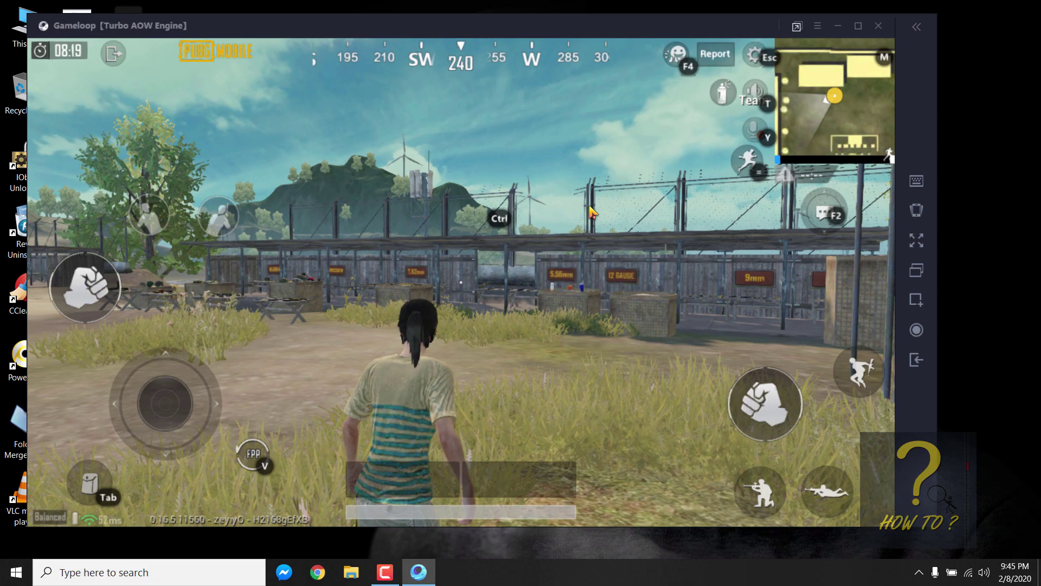
{"action": "key", "text": "w"}
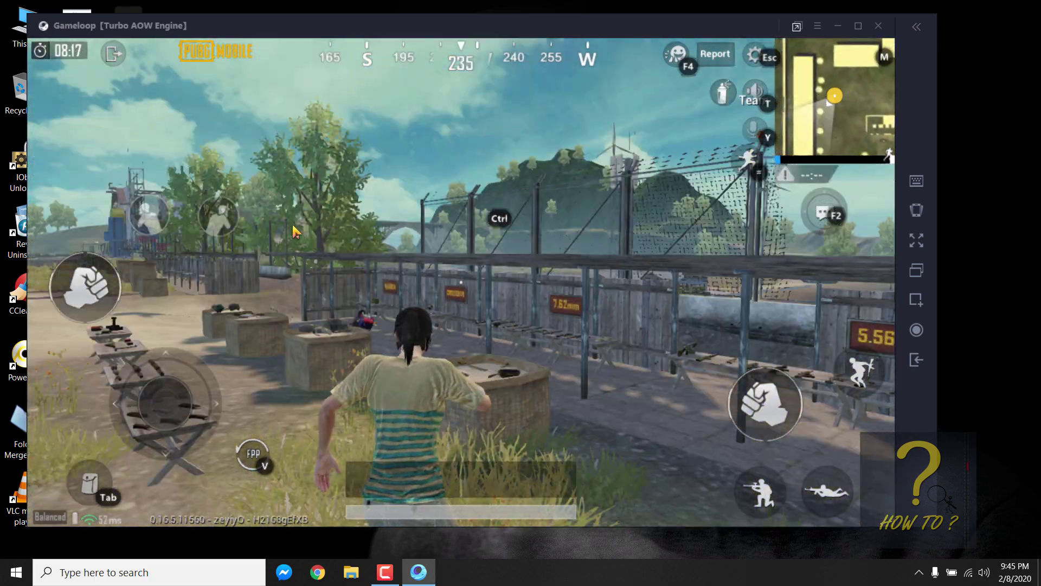
{"action": "left_click_drag", "start_coordinate": [293, 231], "coordinate": [634, 216]}
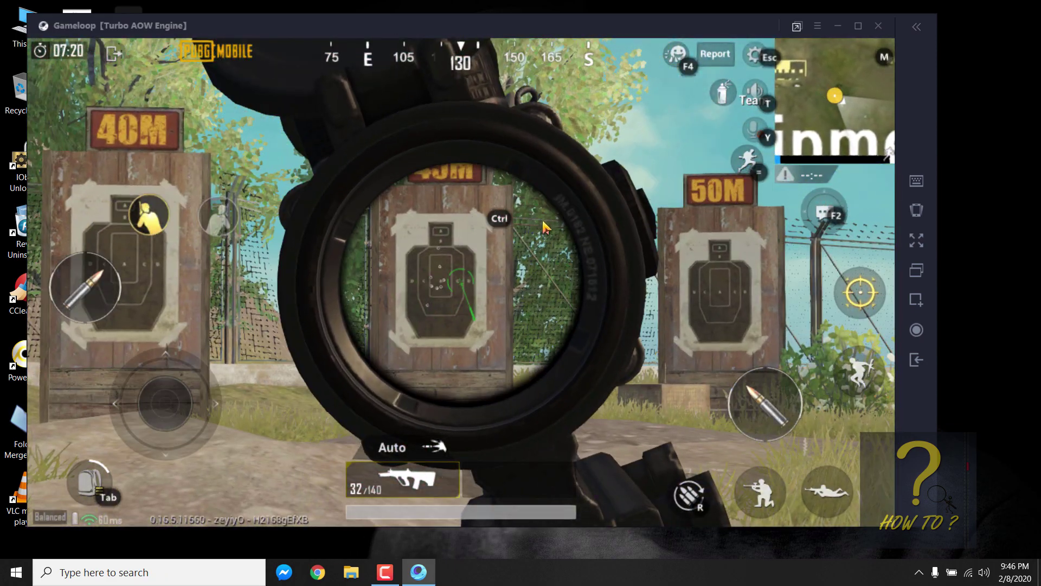
Fire the rifle through the scope at the 45 m and 50 m targets, and leave the scope view
{"action": "left_click_drag", "start_coordinate": [529, 239], "coordinate": [542, 274]}
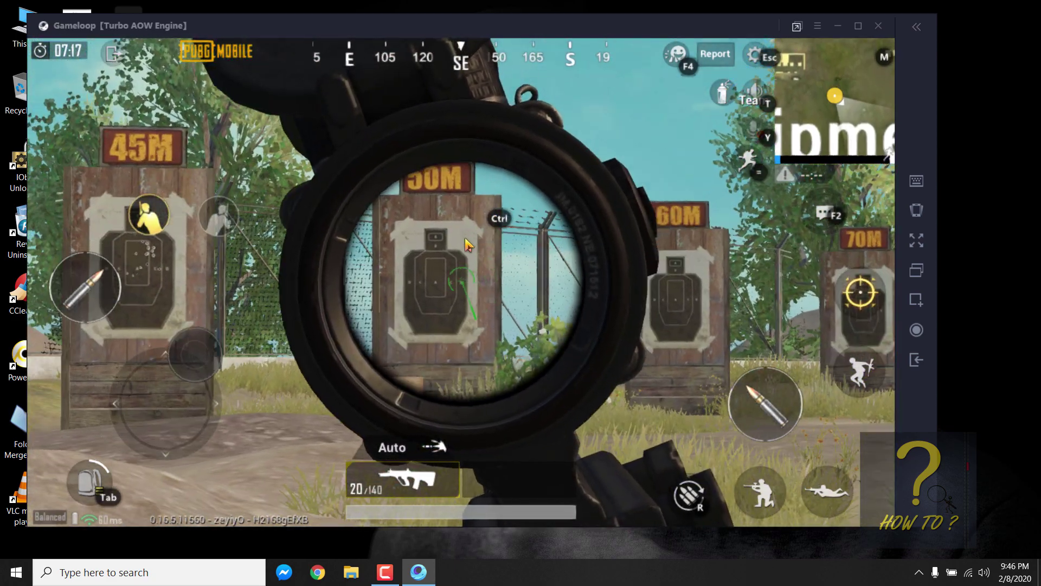
{"action": "left_click", "coordinate": [461, 268]}
{"action": "left_click", "coordinate": [461, 269]}
{"action": "right_click", "coordinate": [462, 266]}
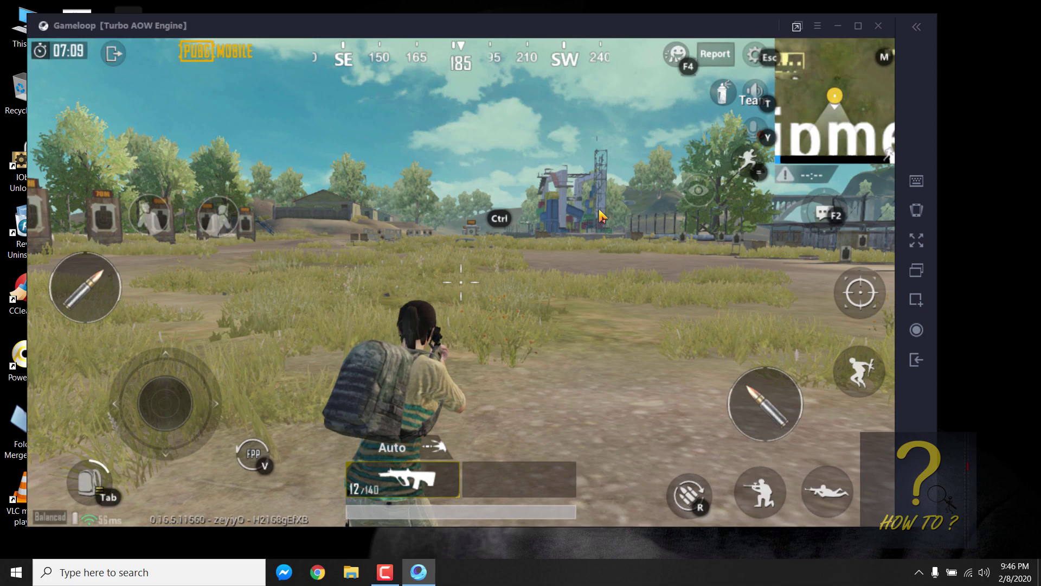
Switch the game to full screen
{"action": "key", "text": "F11"}
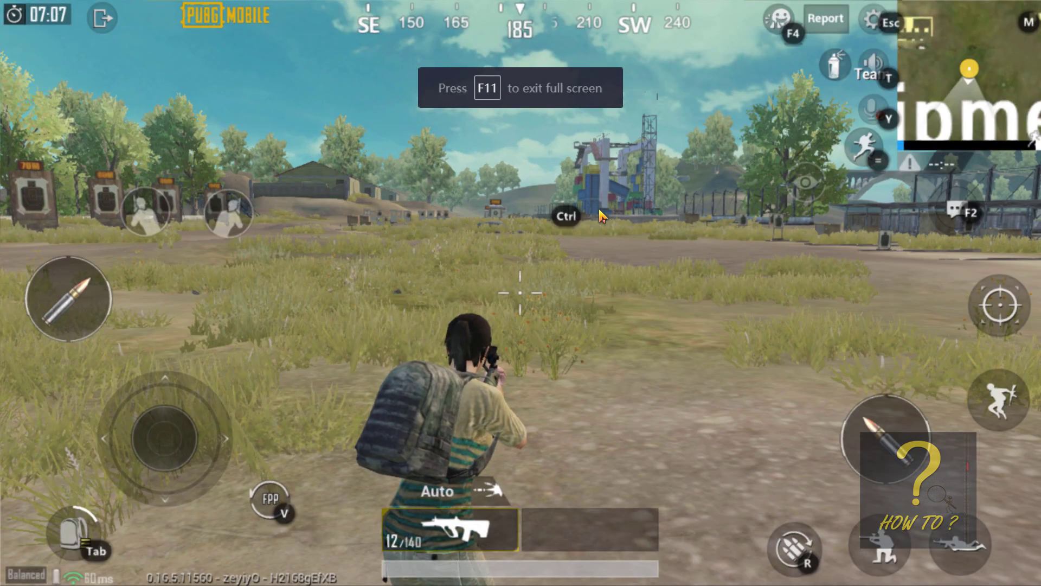